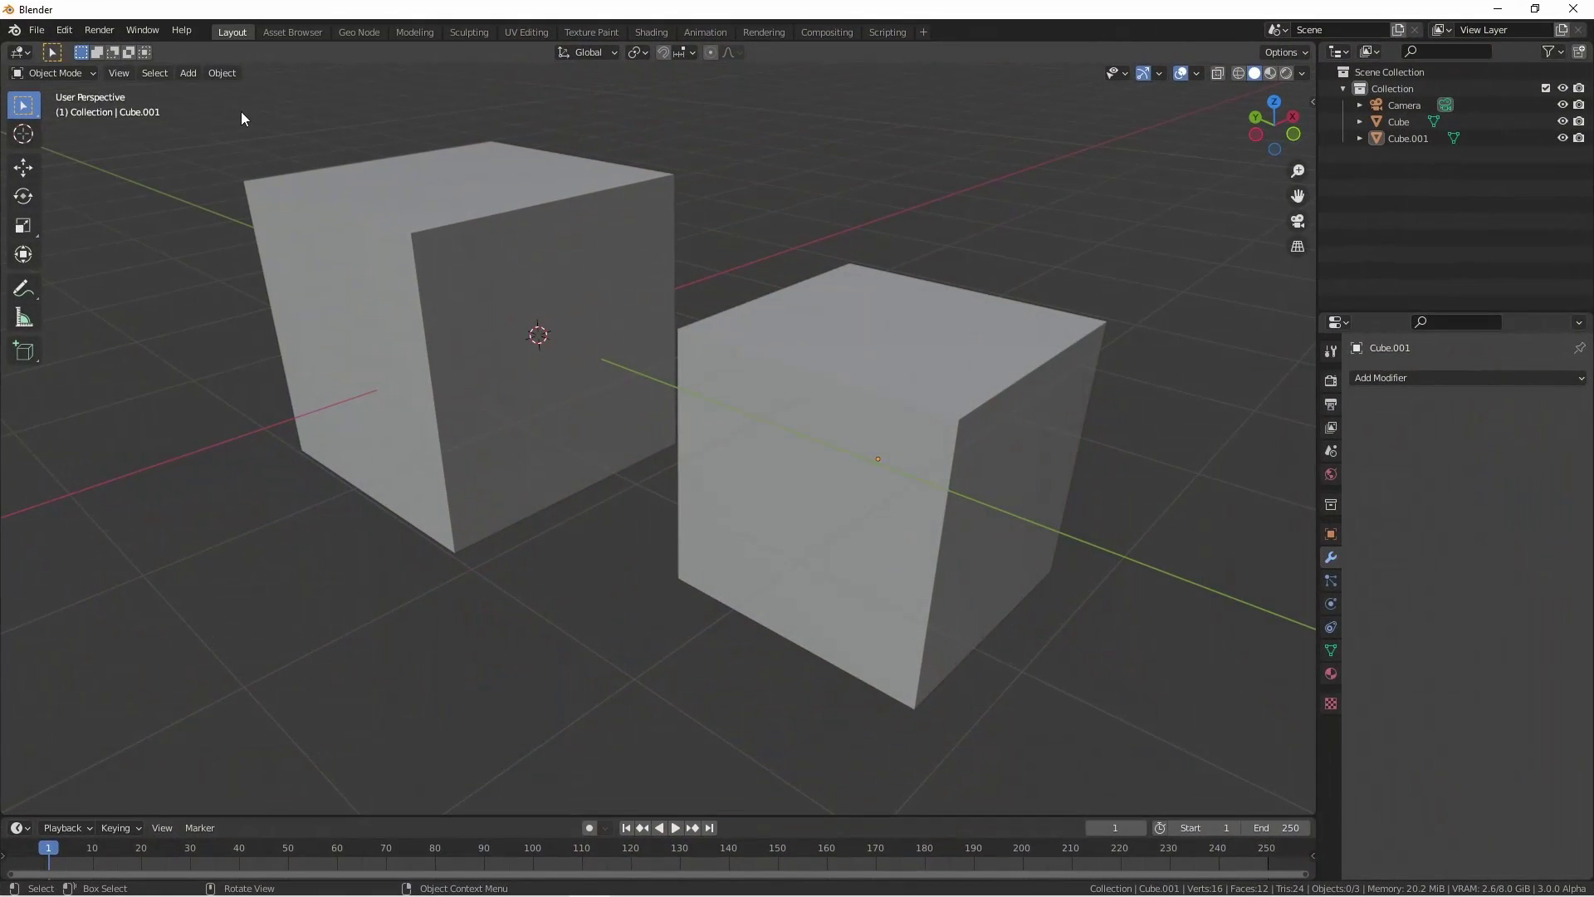
Step: Enable the Object: Bool Tool add-on in the preferences and show the viewport sidebar
left_click(63, 30)
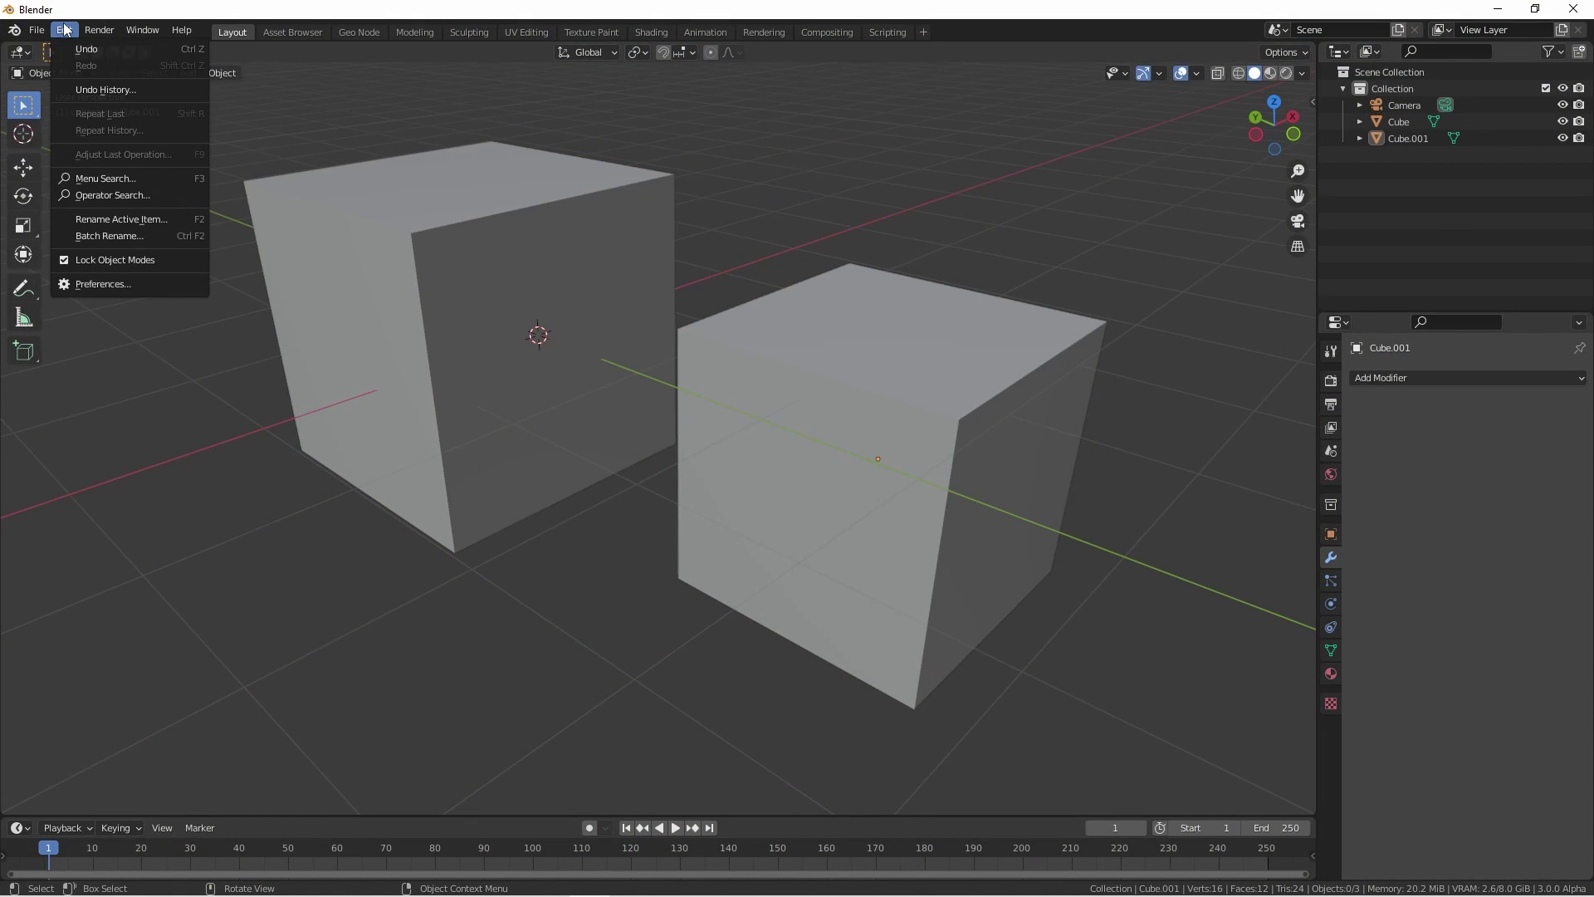
left_click(129, 284)
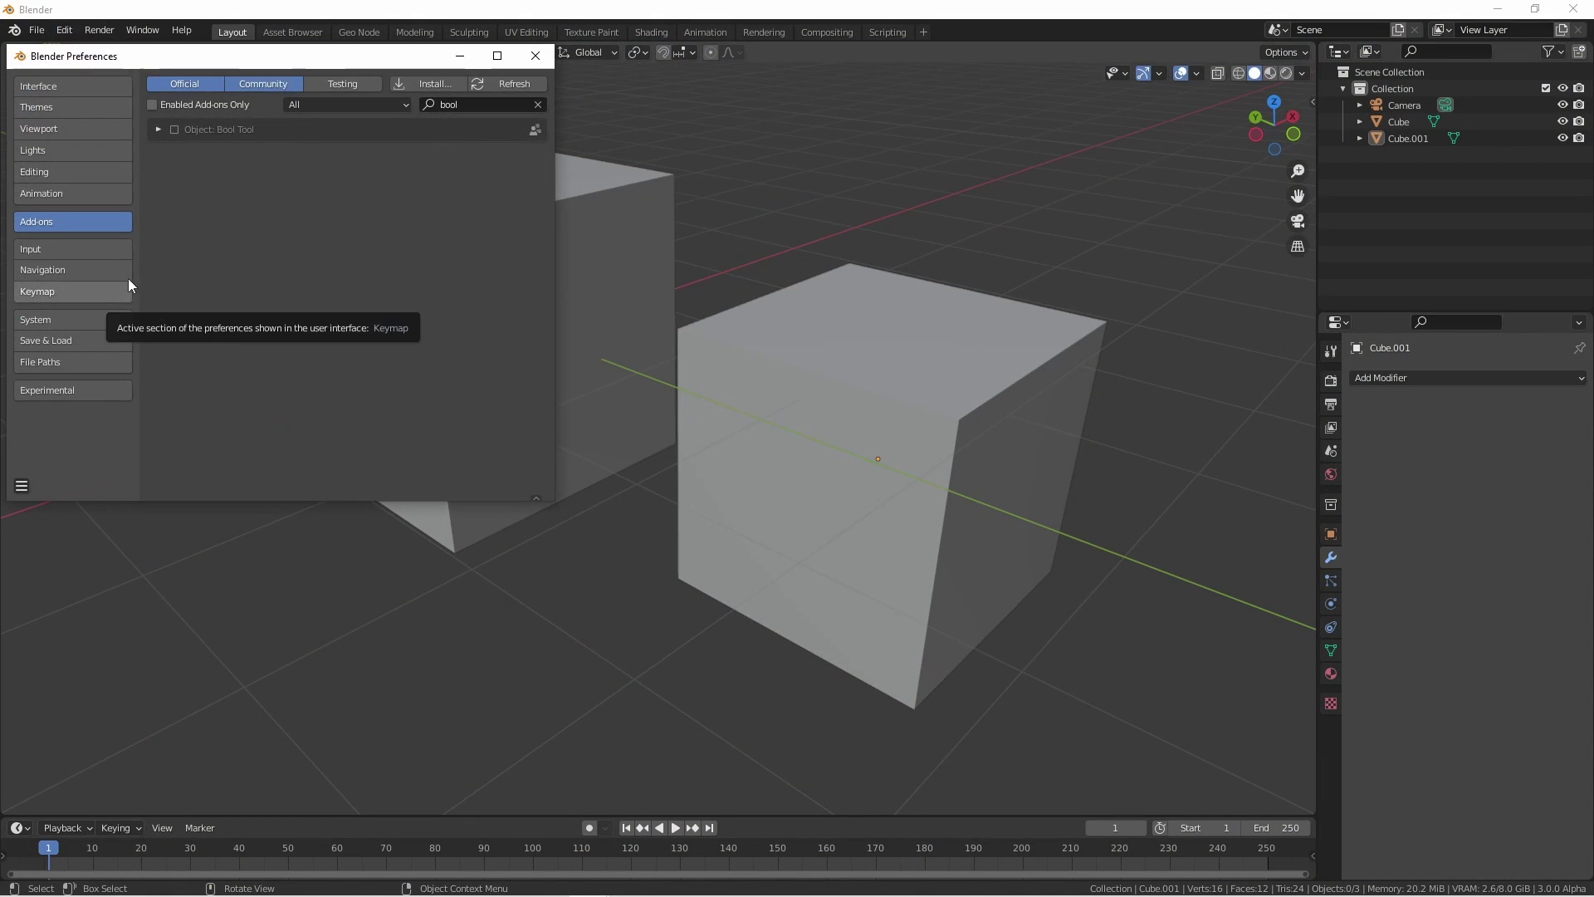
left_click(452, 106)
key("Return")
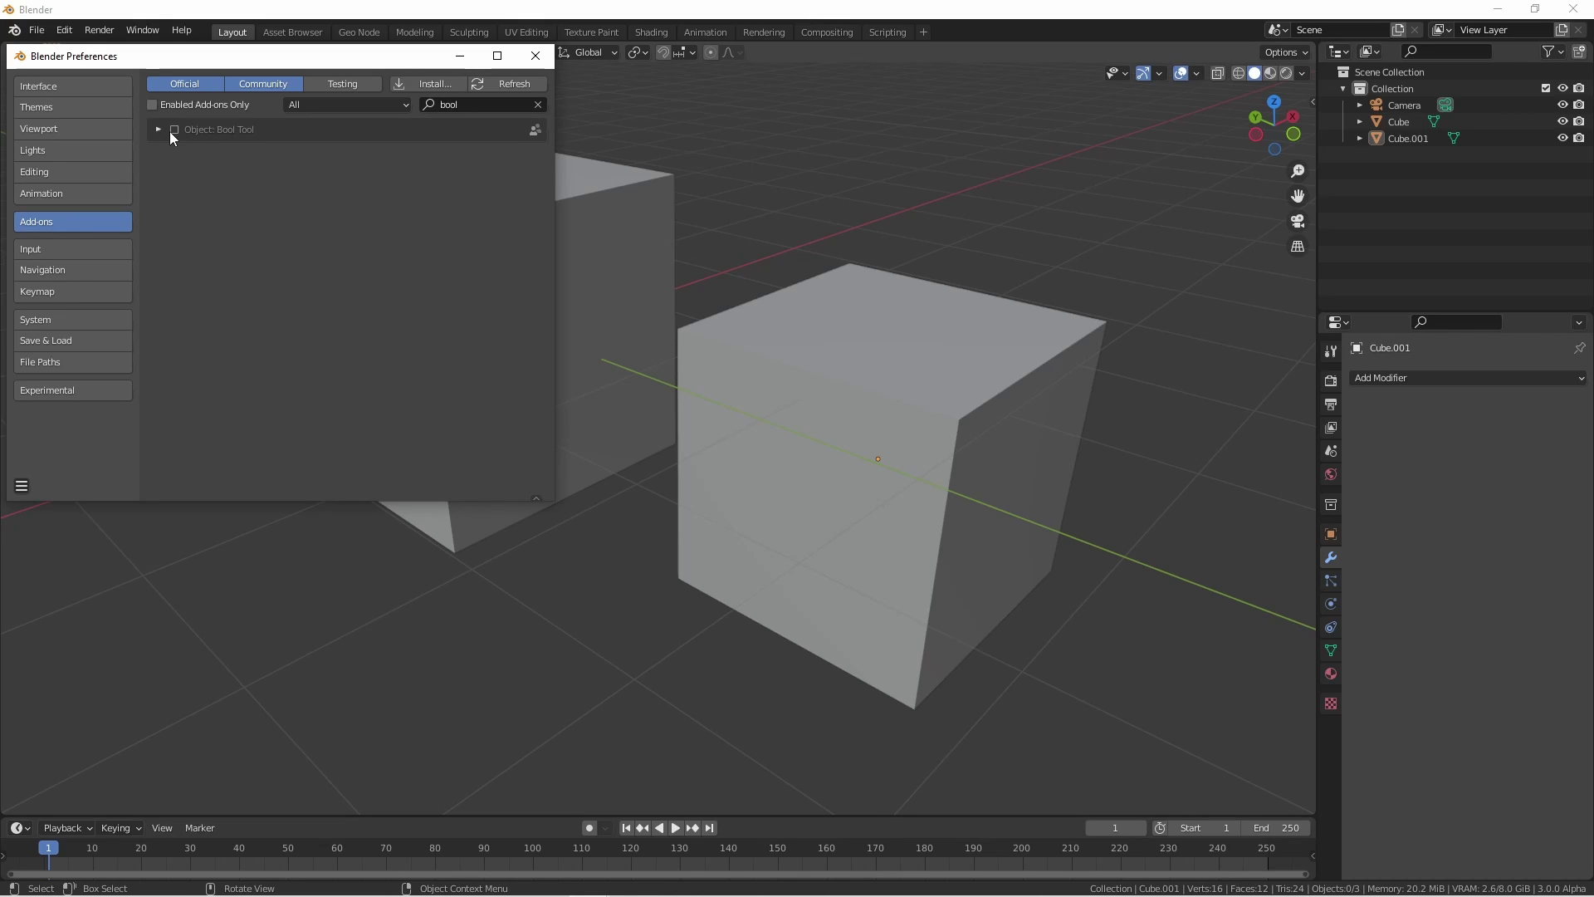
left_click(174, 130)
left_click(547, 54)
key("n")
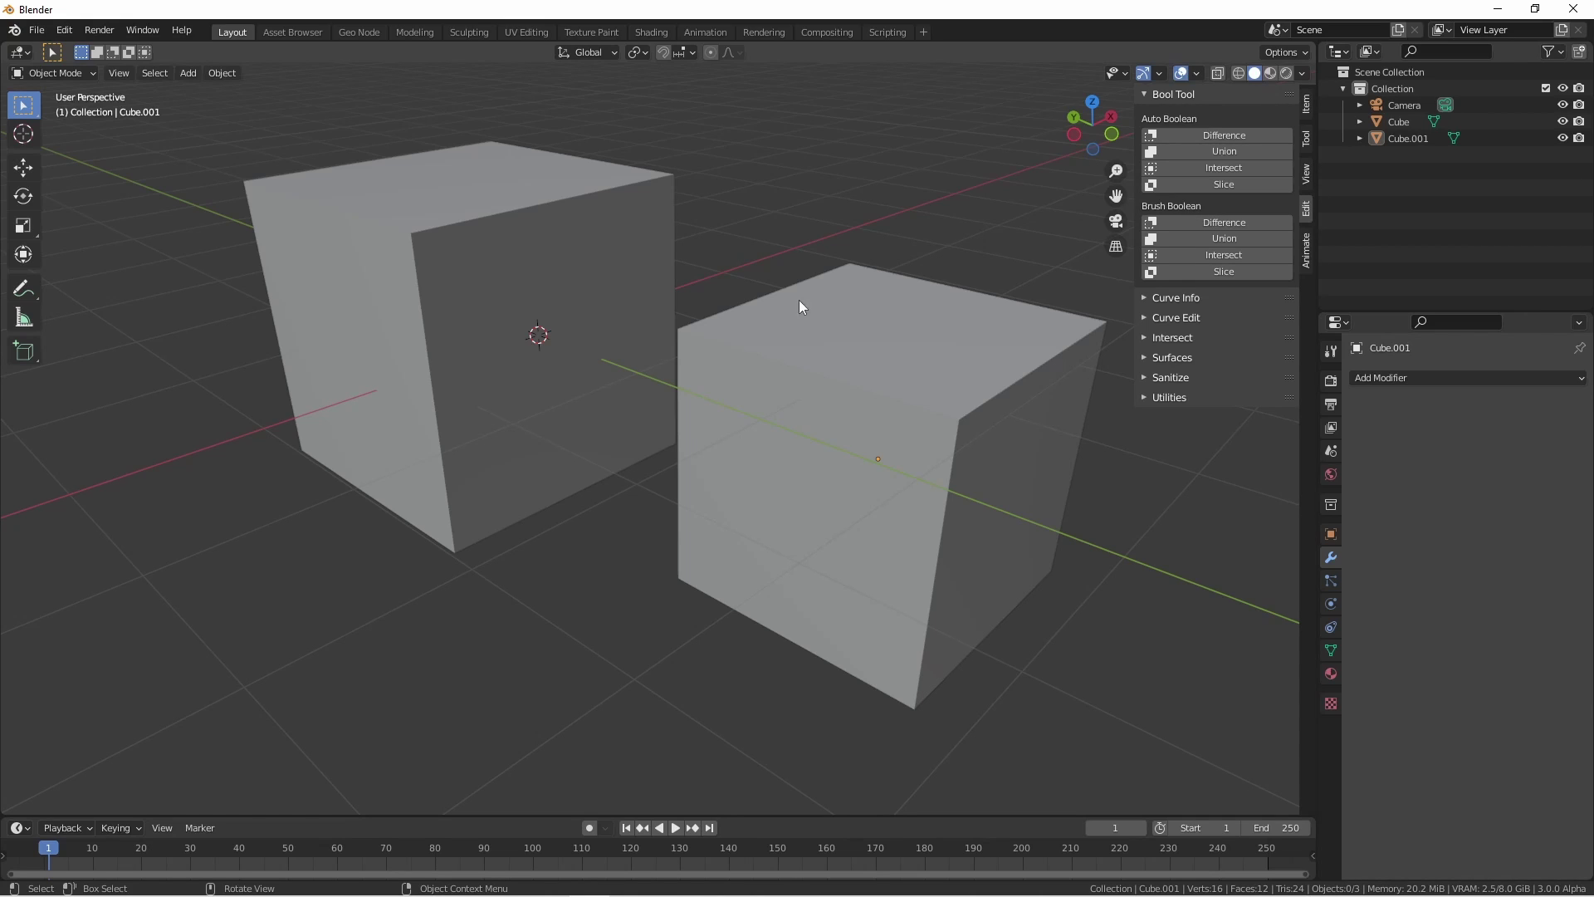
Step: Move Cube toward Cube.001 so that the two cubes overlap
left_click(615, 206)
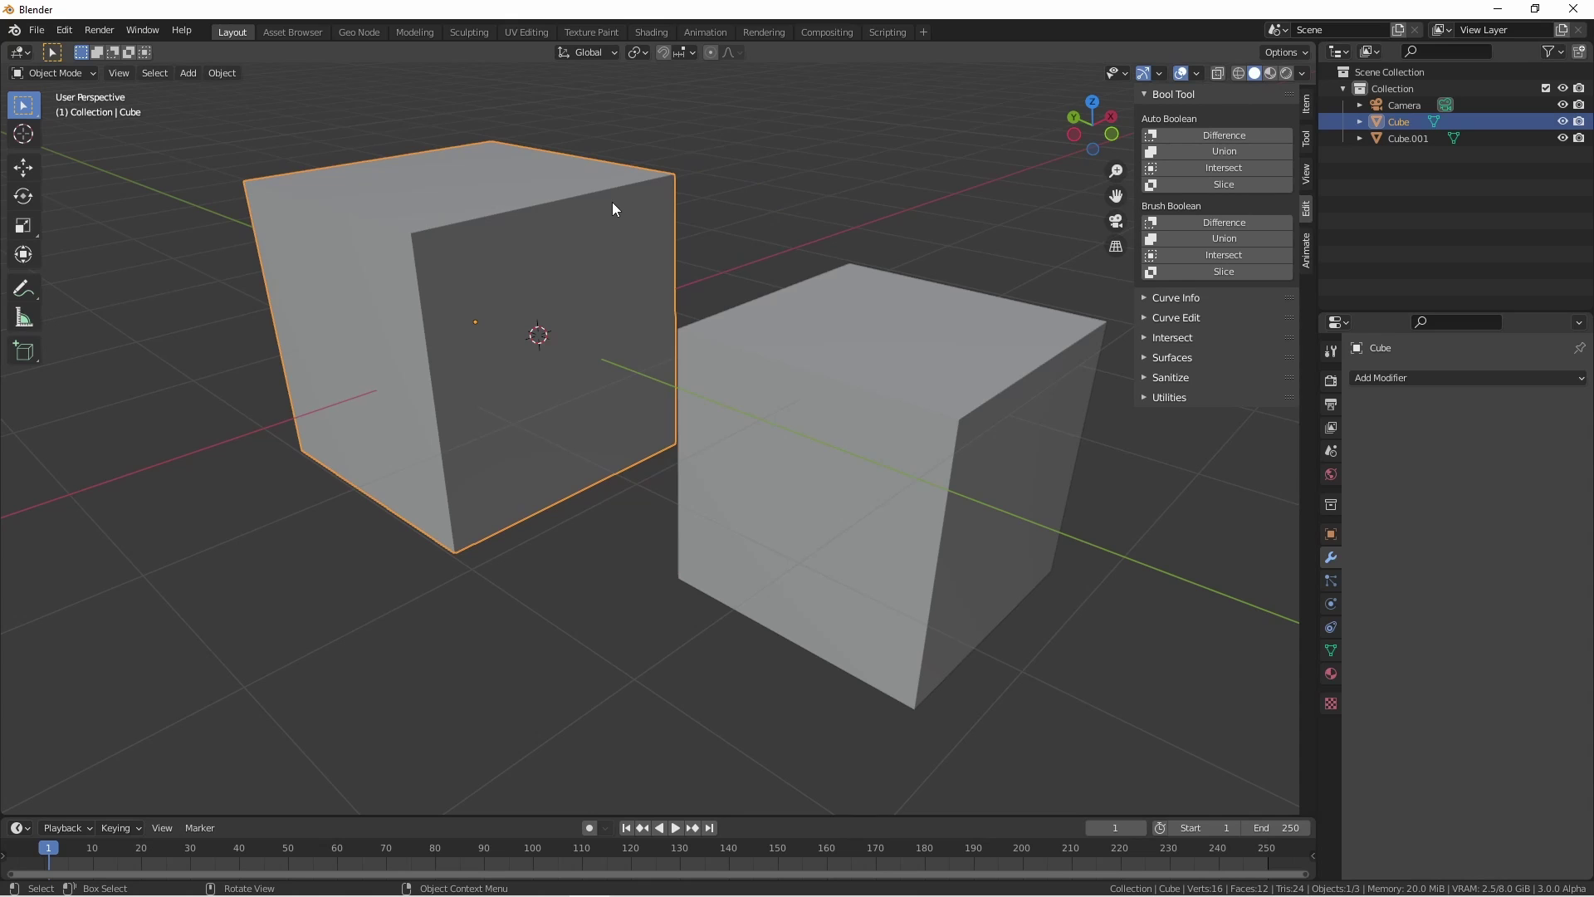
key("g")
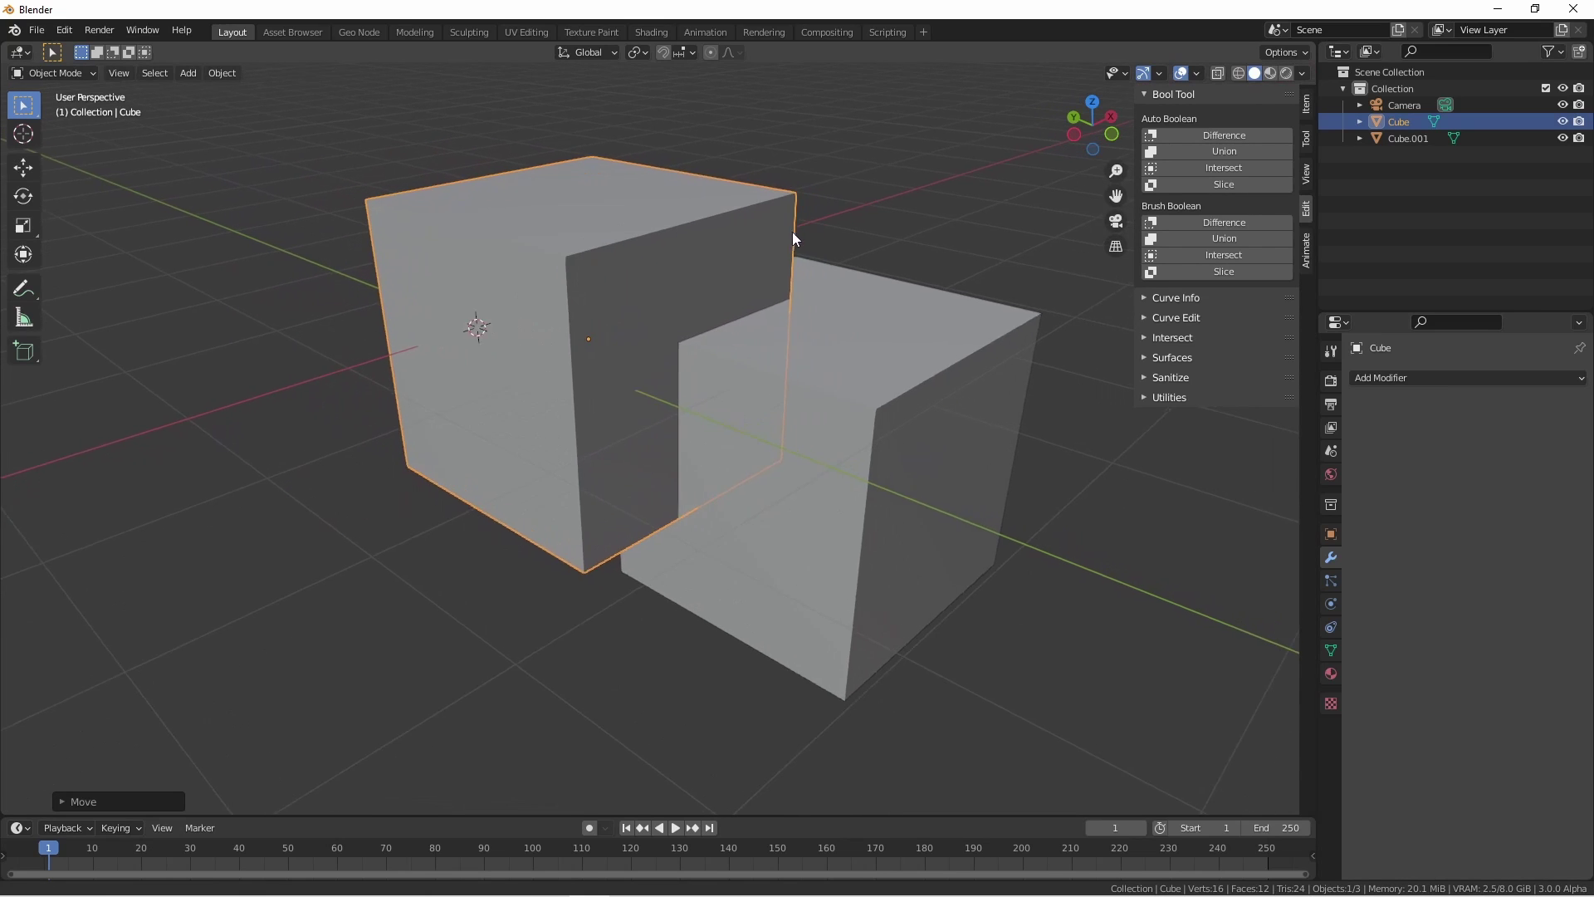
left_click(740, 238)
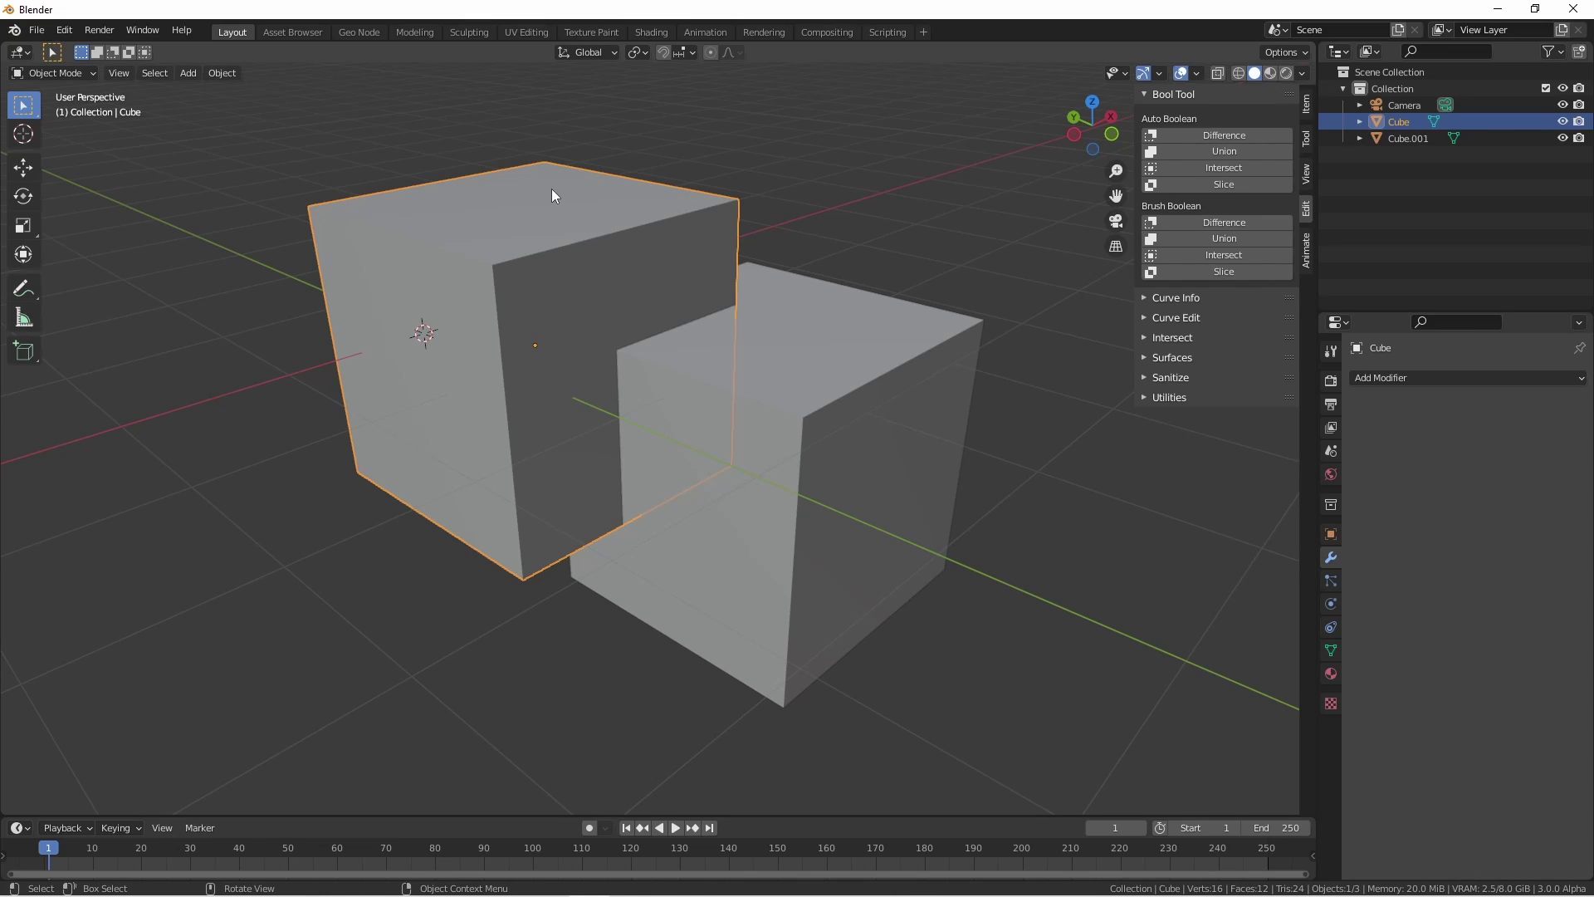
Step: Subtract Cube from Cube.001 with Auto Boolean Difference, and undo the cut
left_click(837, 354, "shift")
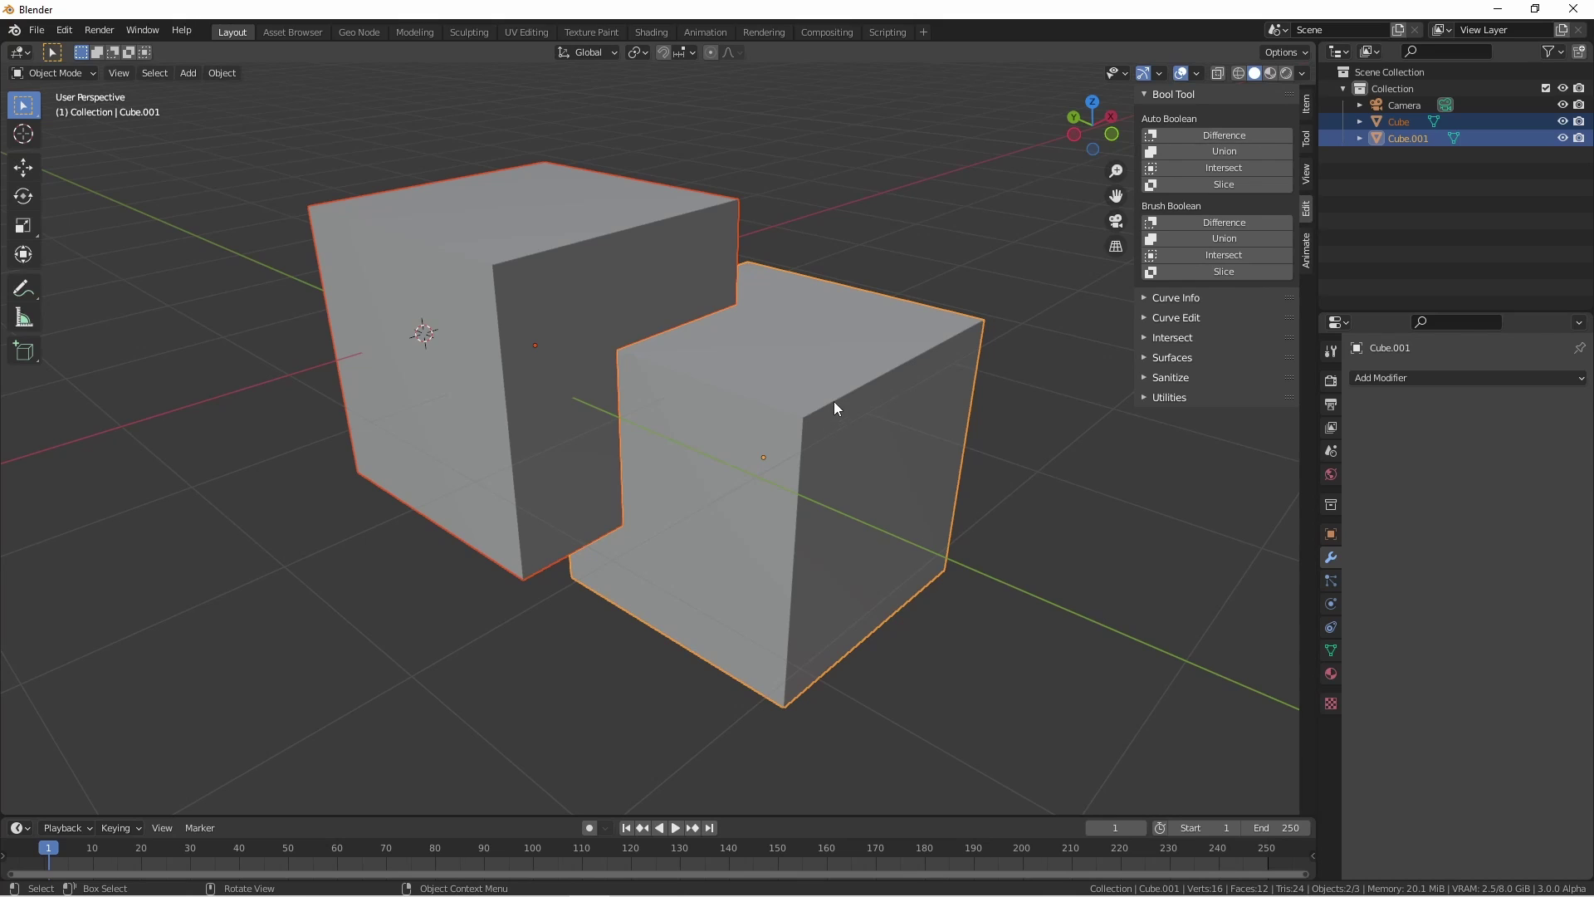
left_click(1188, 131)
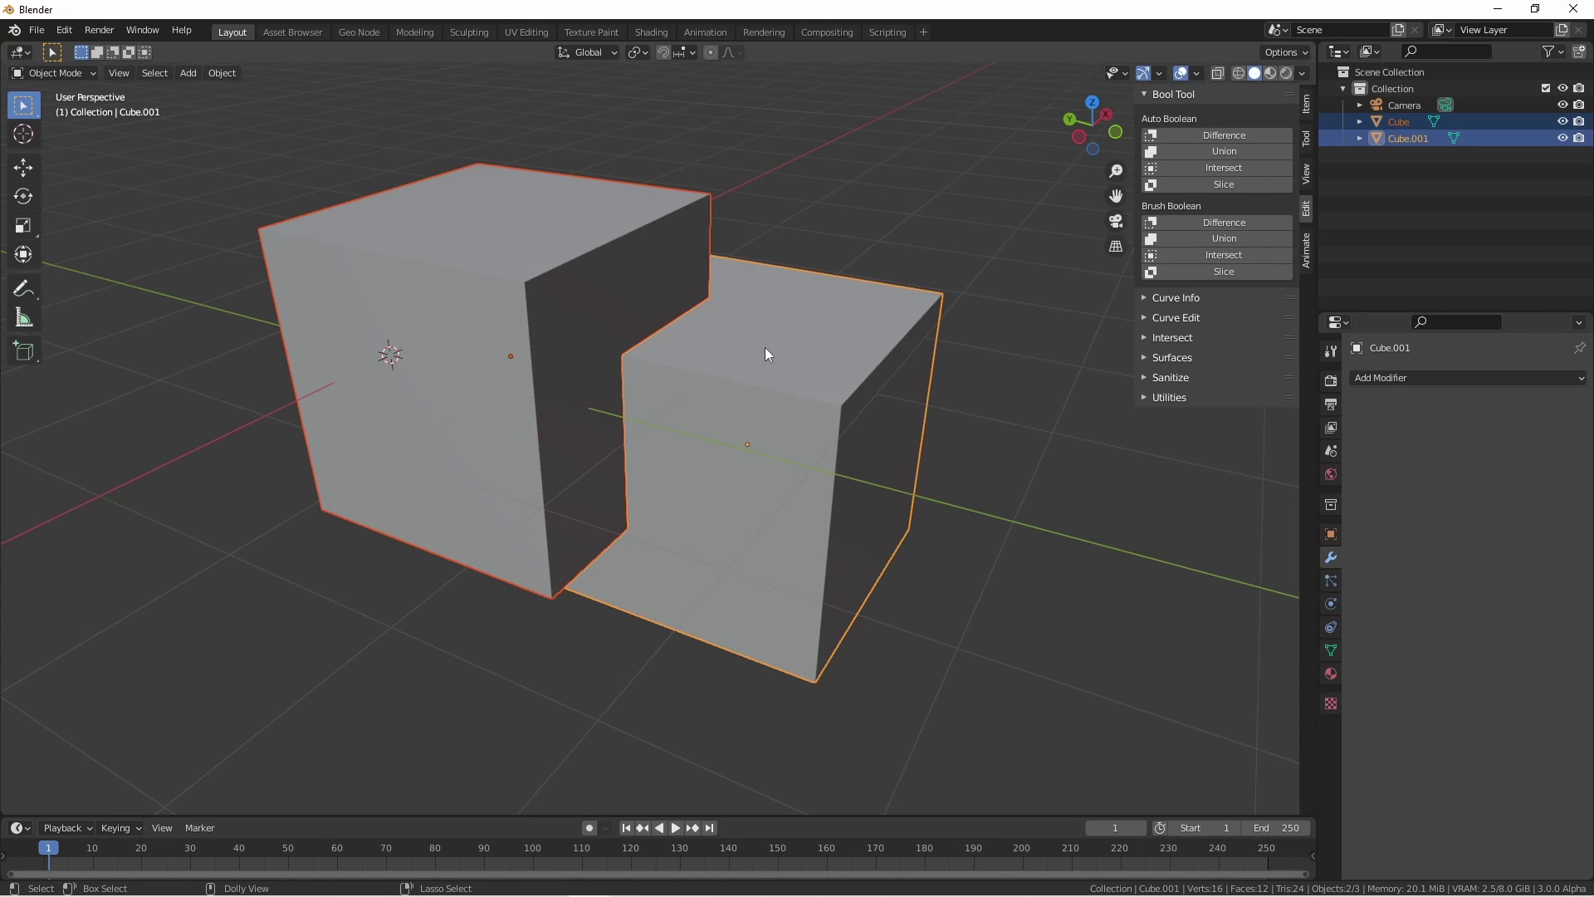
key("ctrl+shift+KP_Add")
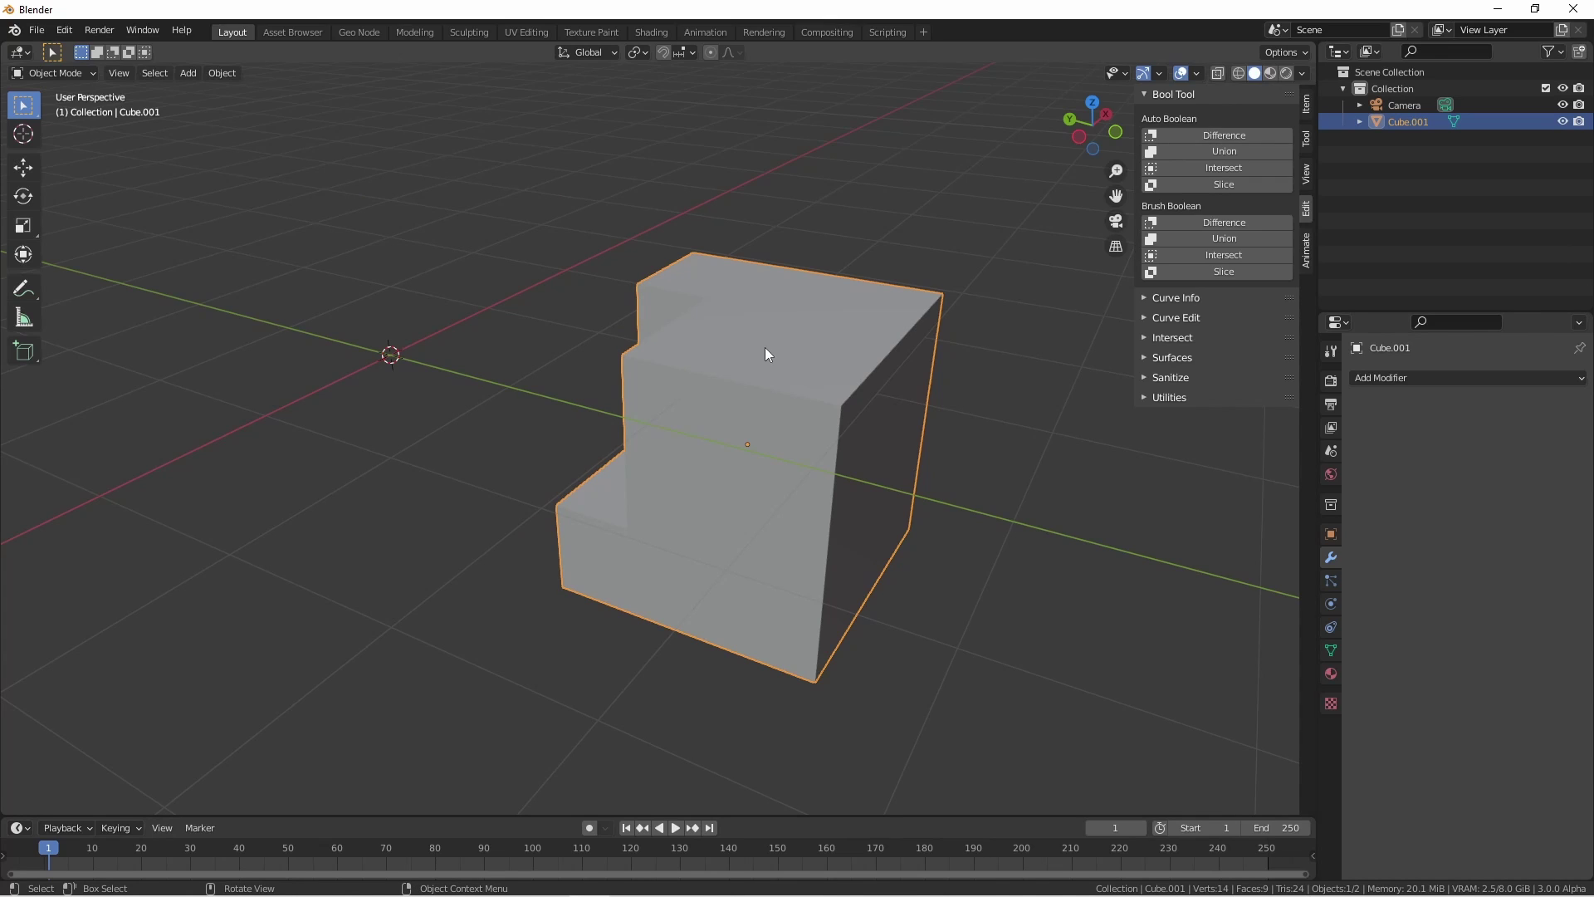
key("ctrl+z")
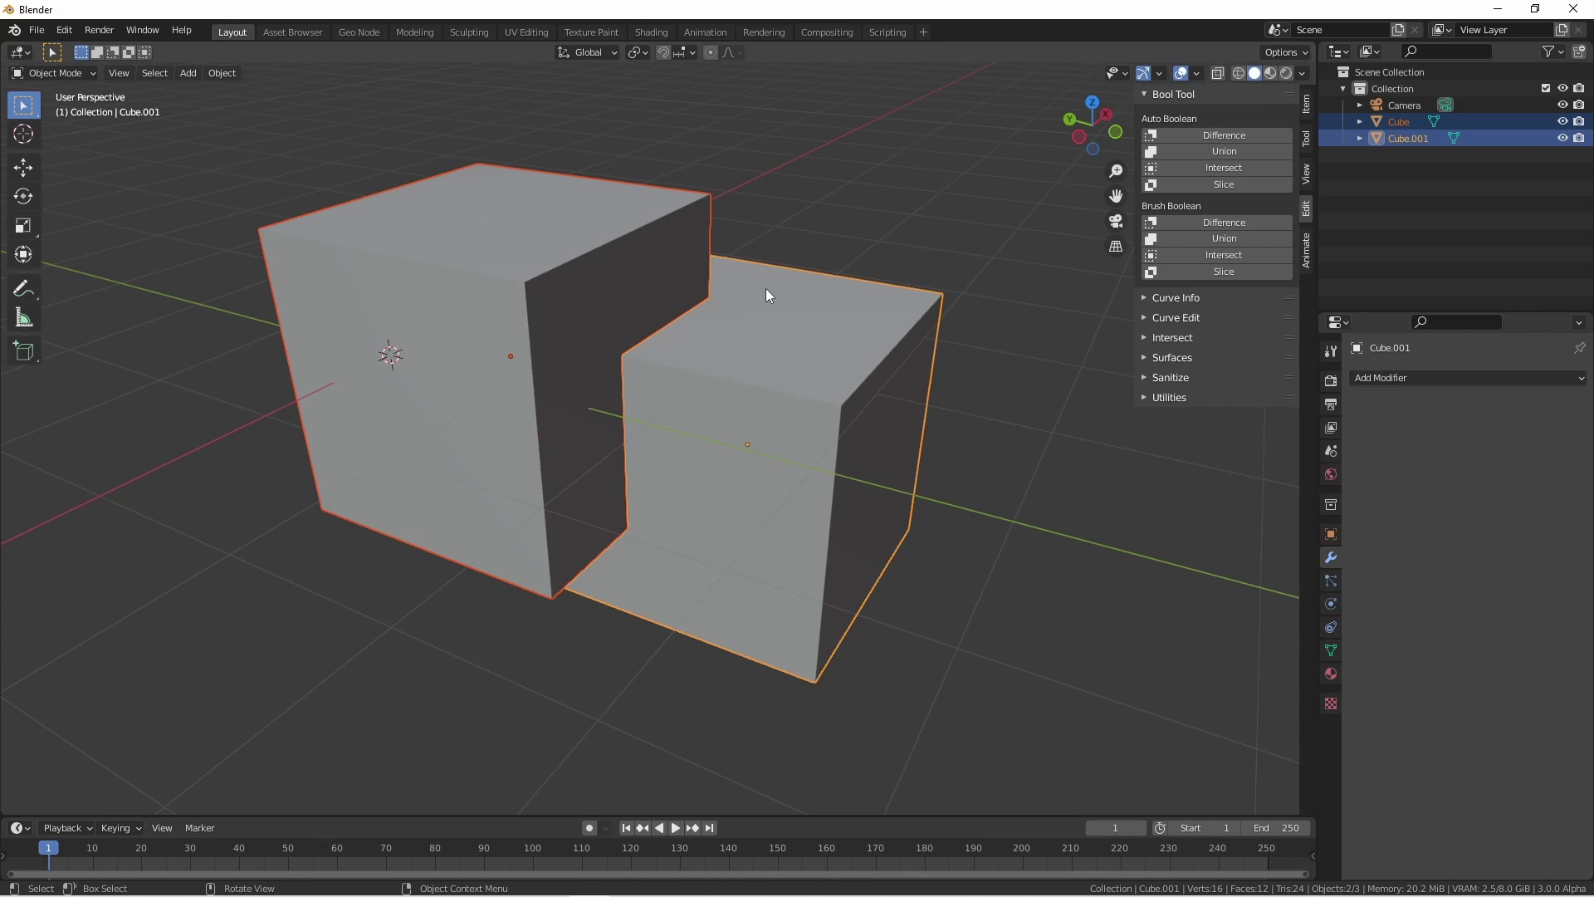
Step: Try Auto Boolean Union and Intersect on the two selected cubes, undoing each result
key("ctrl+shift+KP_Add")
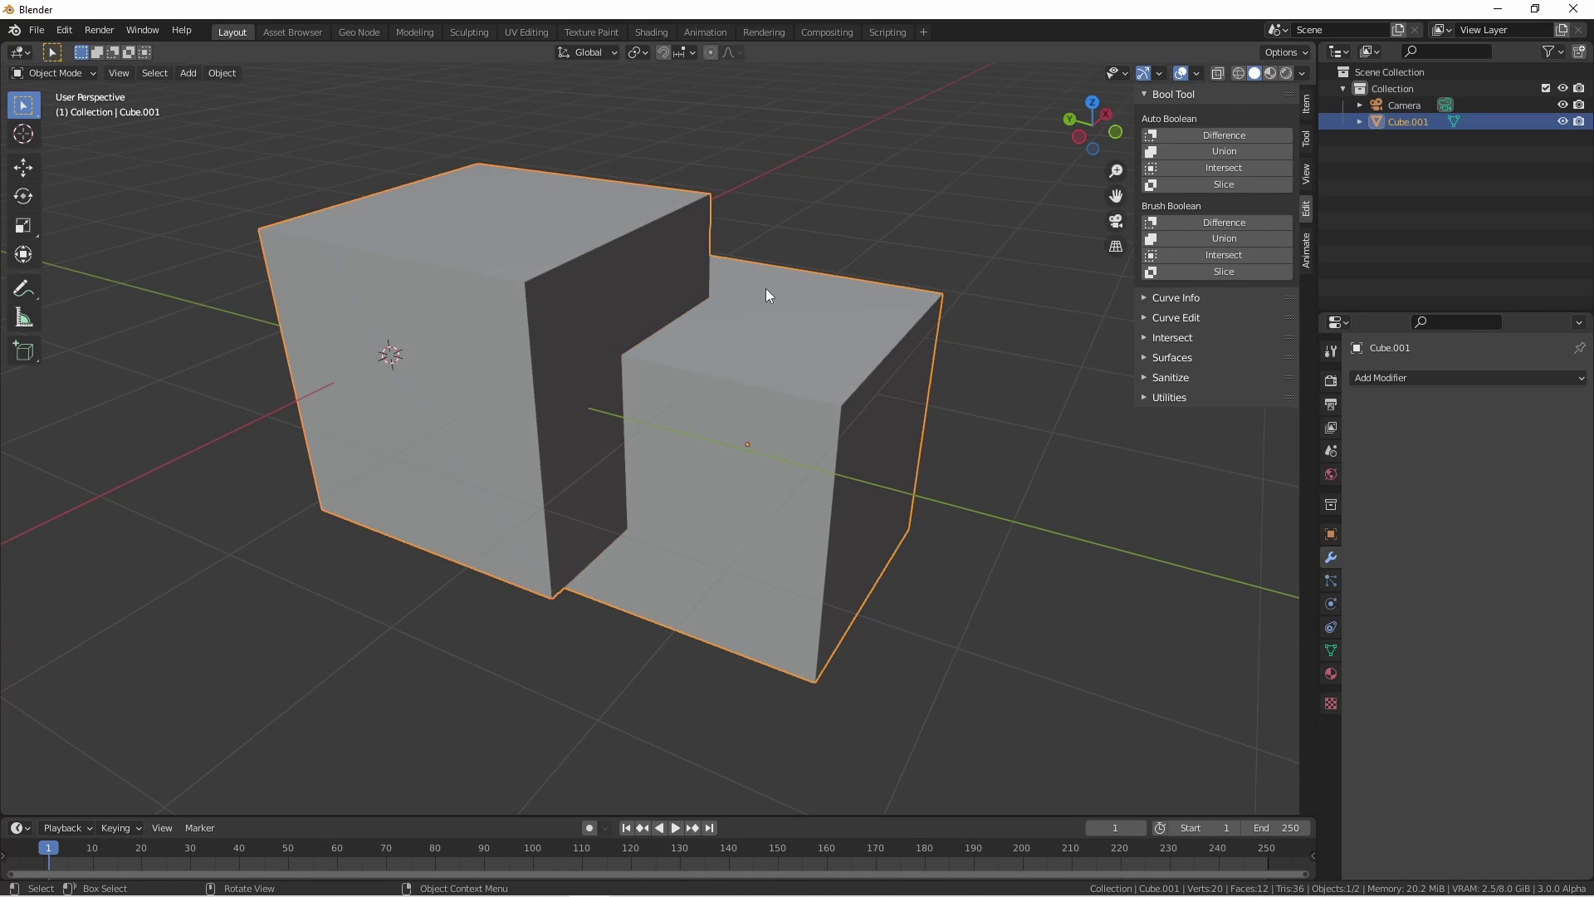
key("ctrl+z")
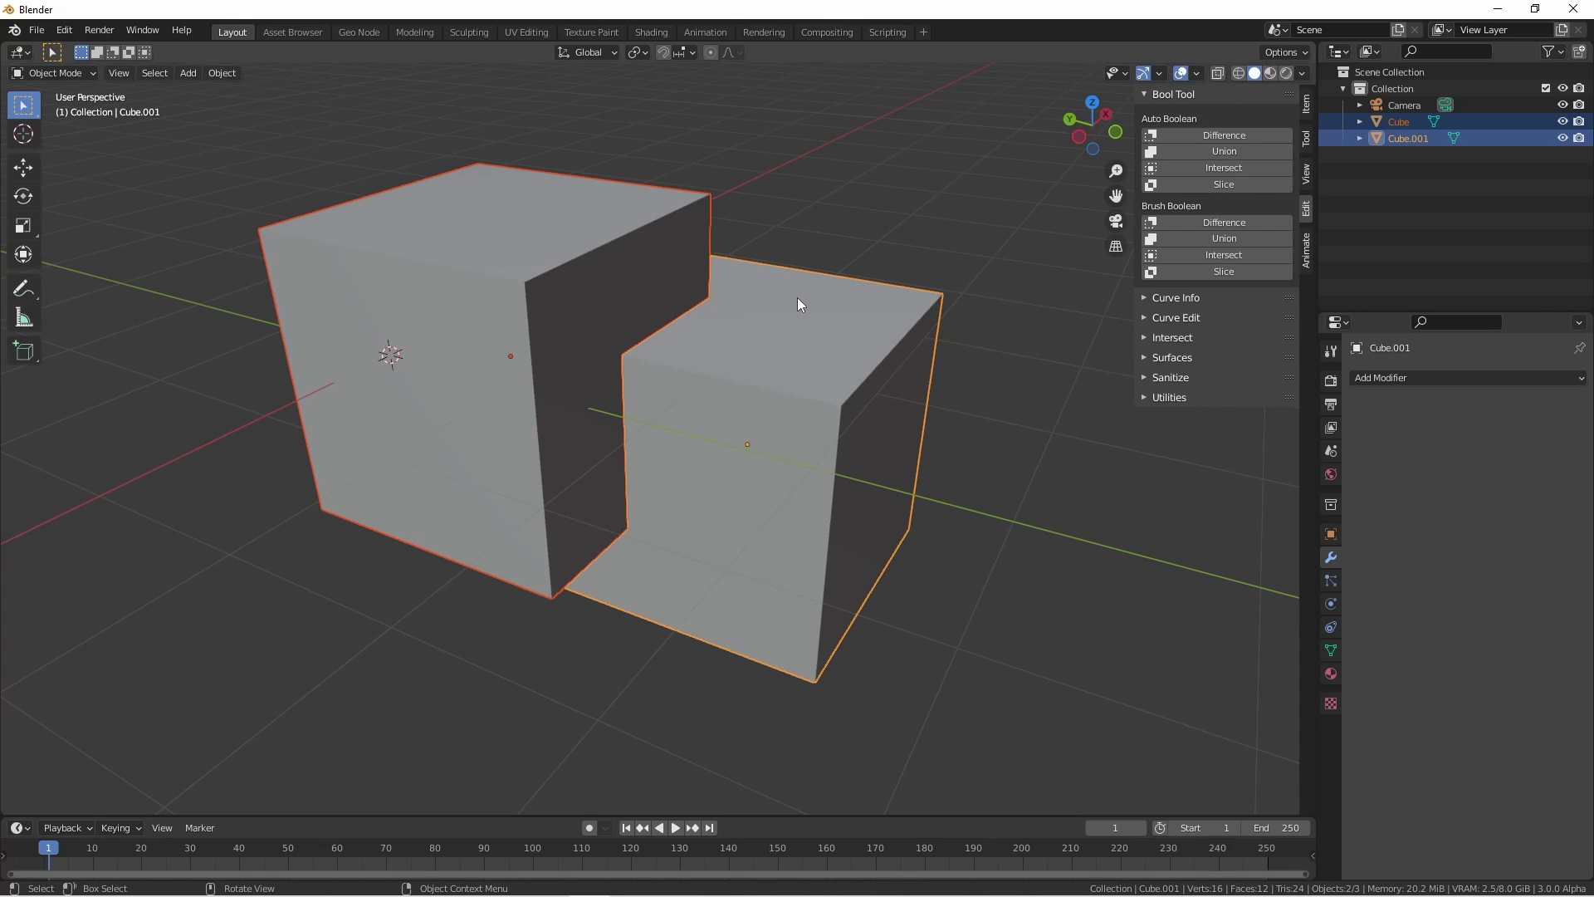
key("ctrl+KP_Subtract")
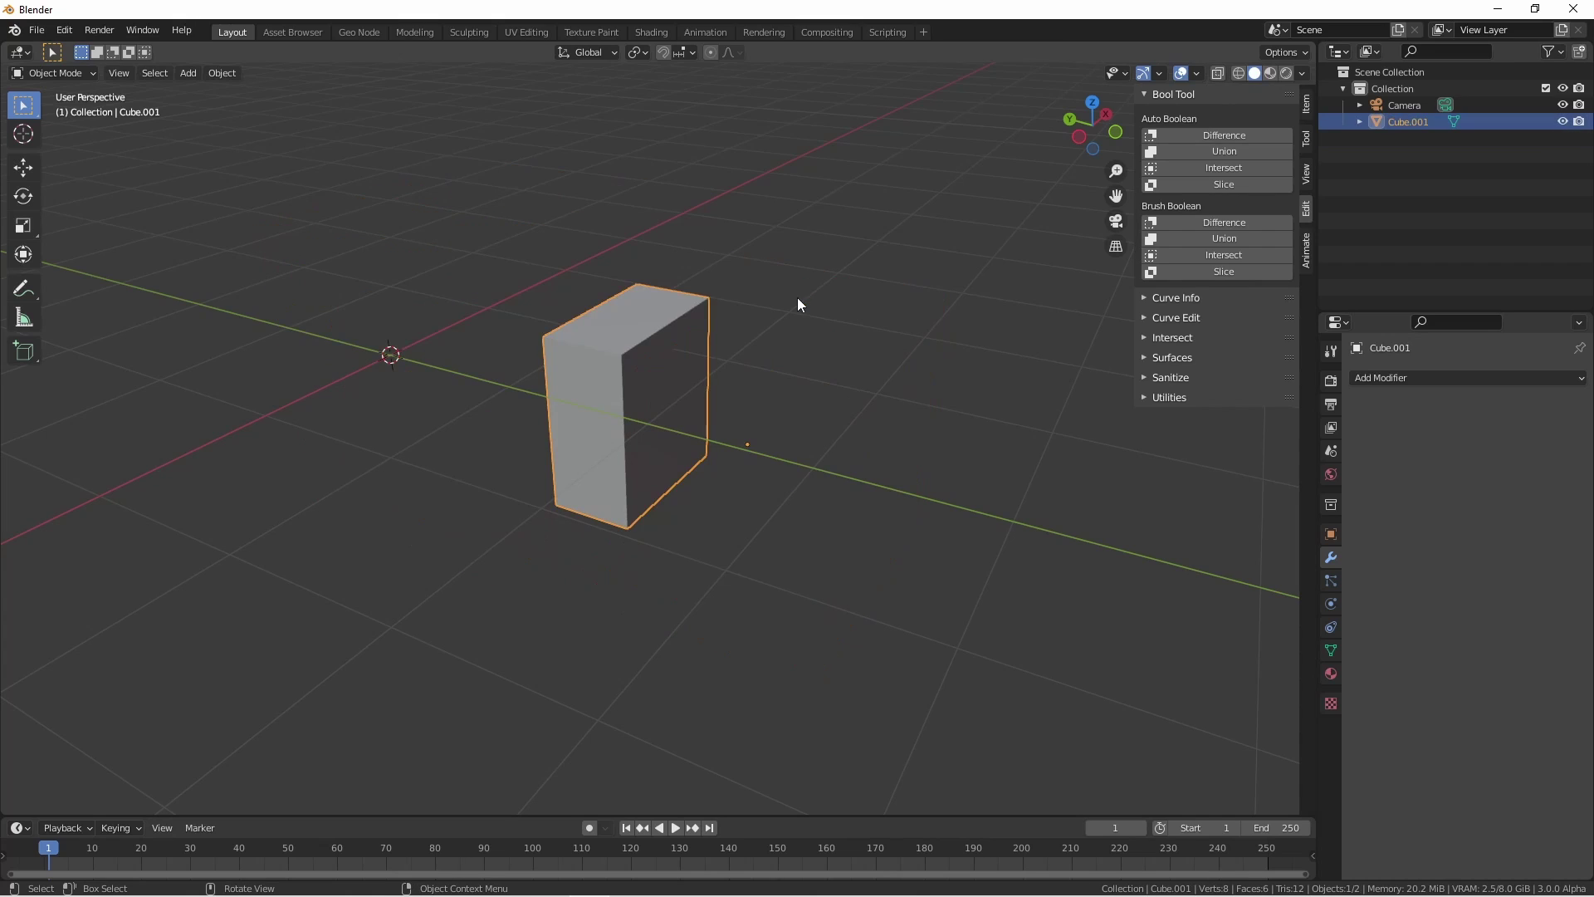
key("ctrl+z")
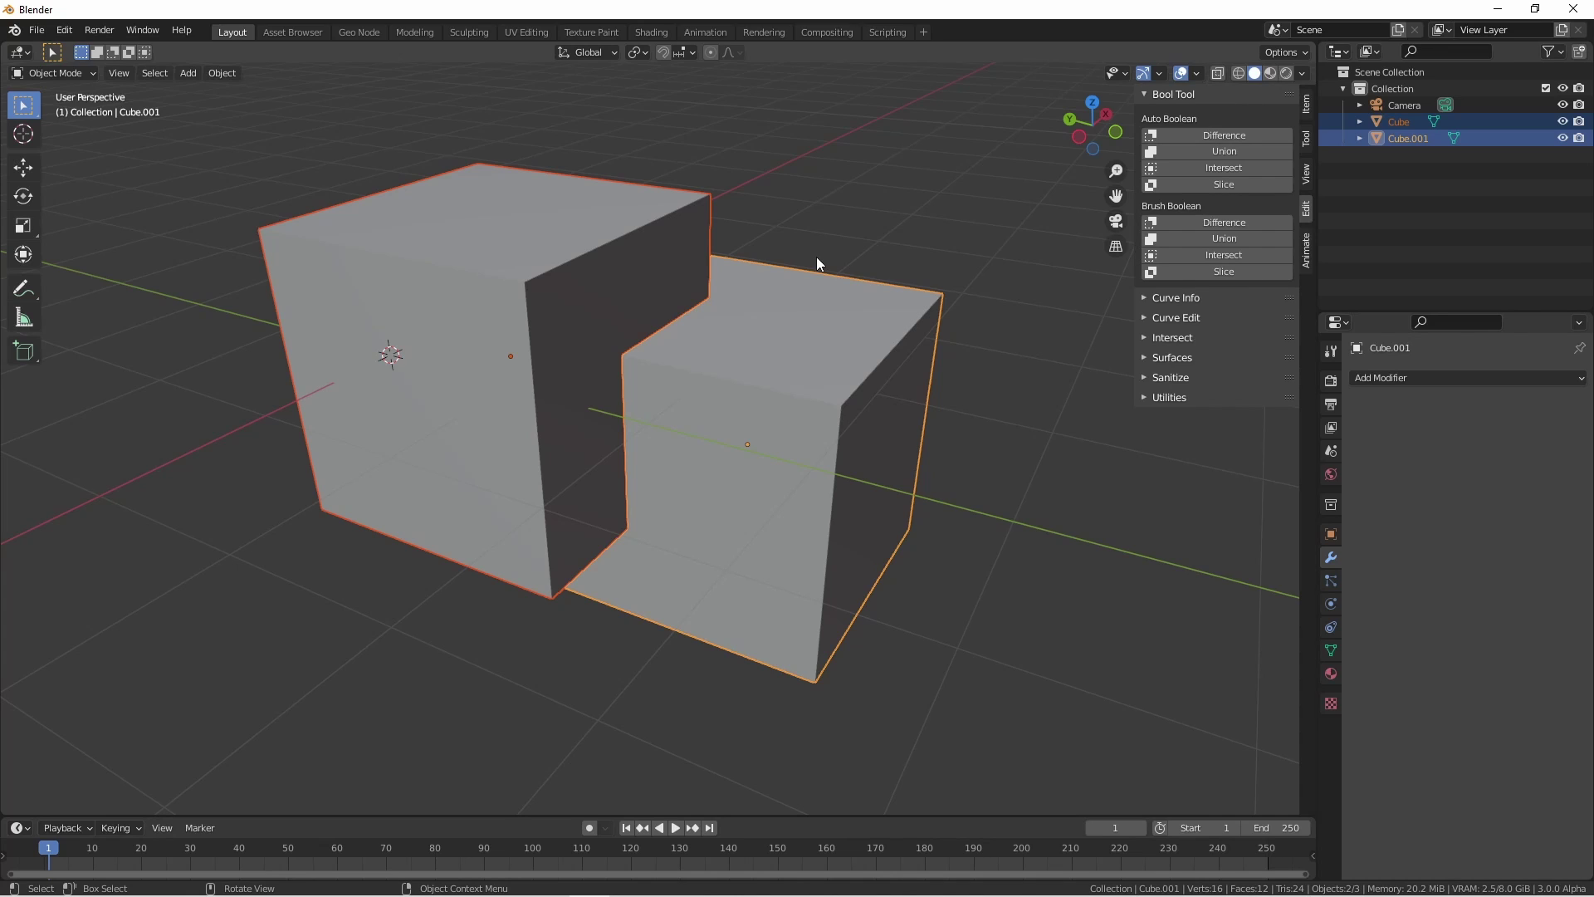
Step: Slice Cube.001 with Cube using Auto Boolean Slice, and try to move the sliced-off piece apart
left_click(1202, 185)
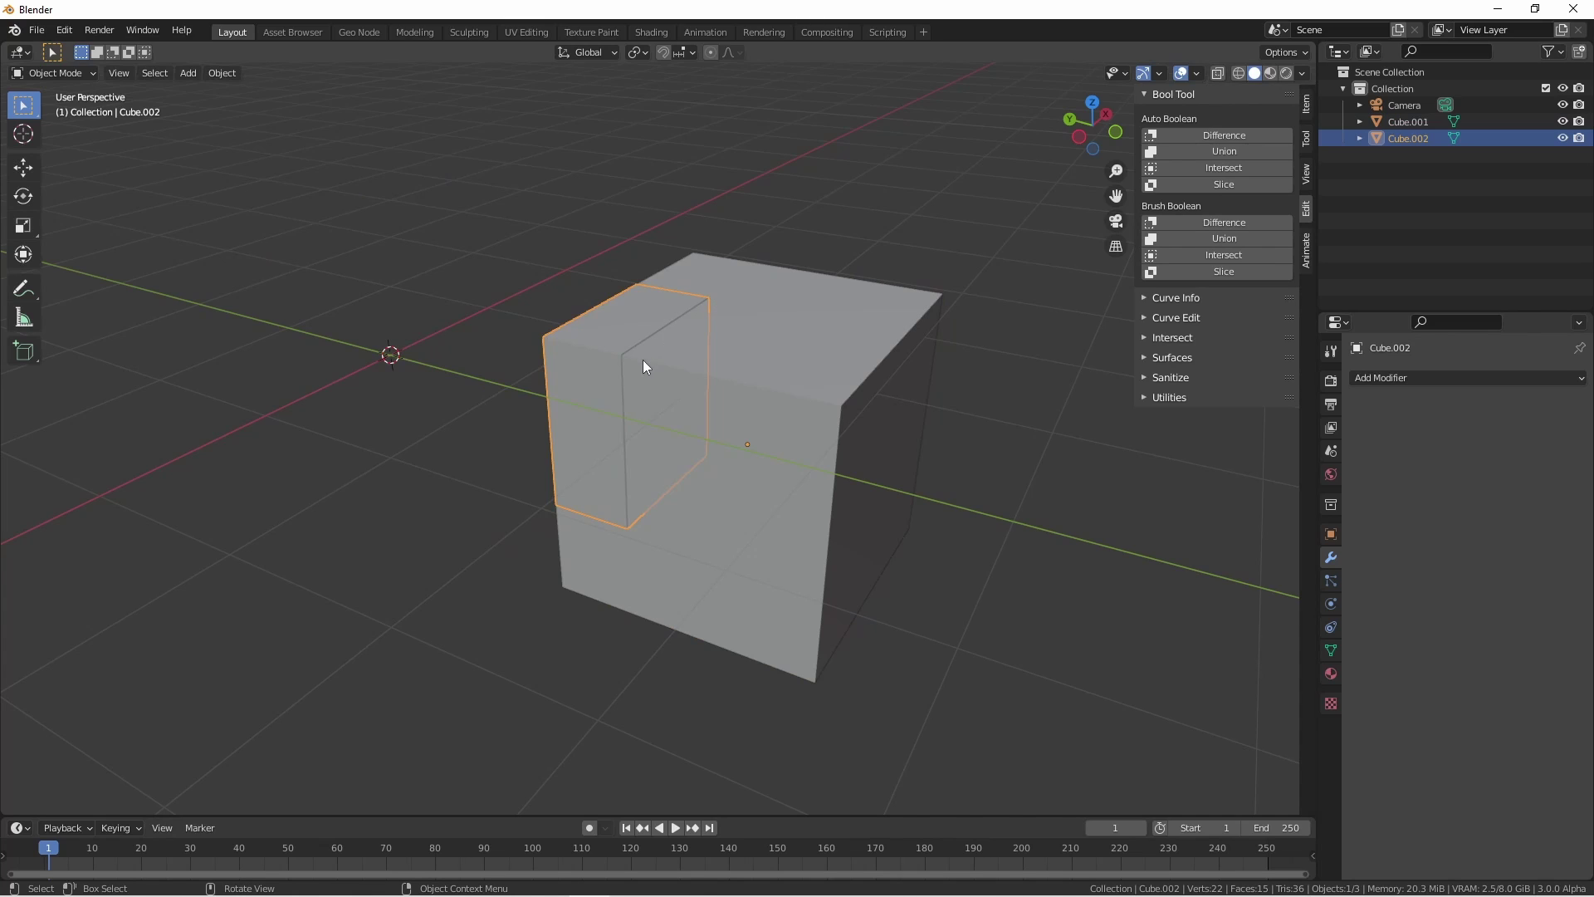
left_click(804, 354)
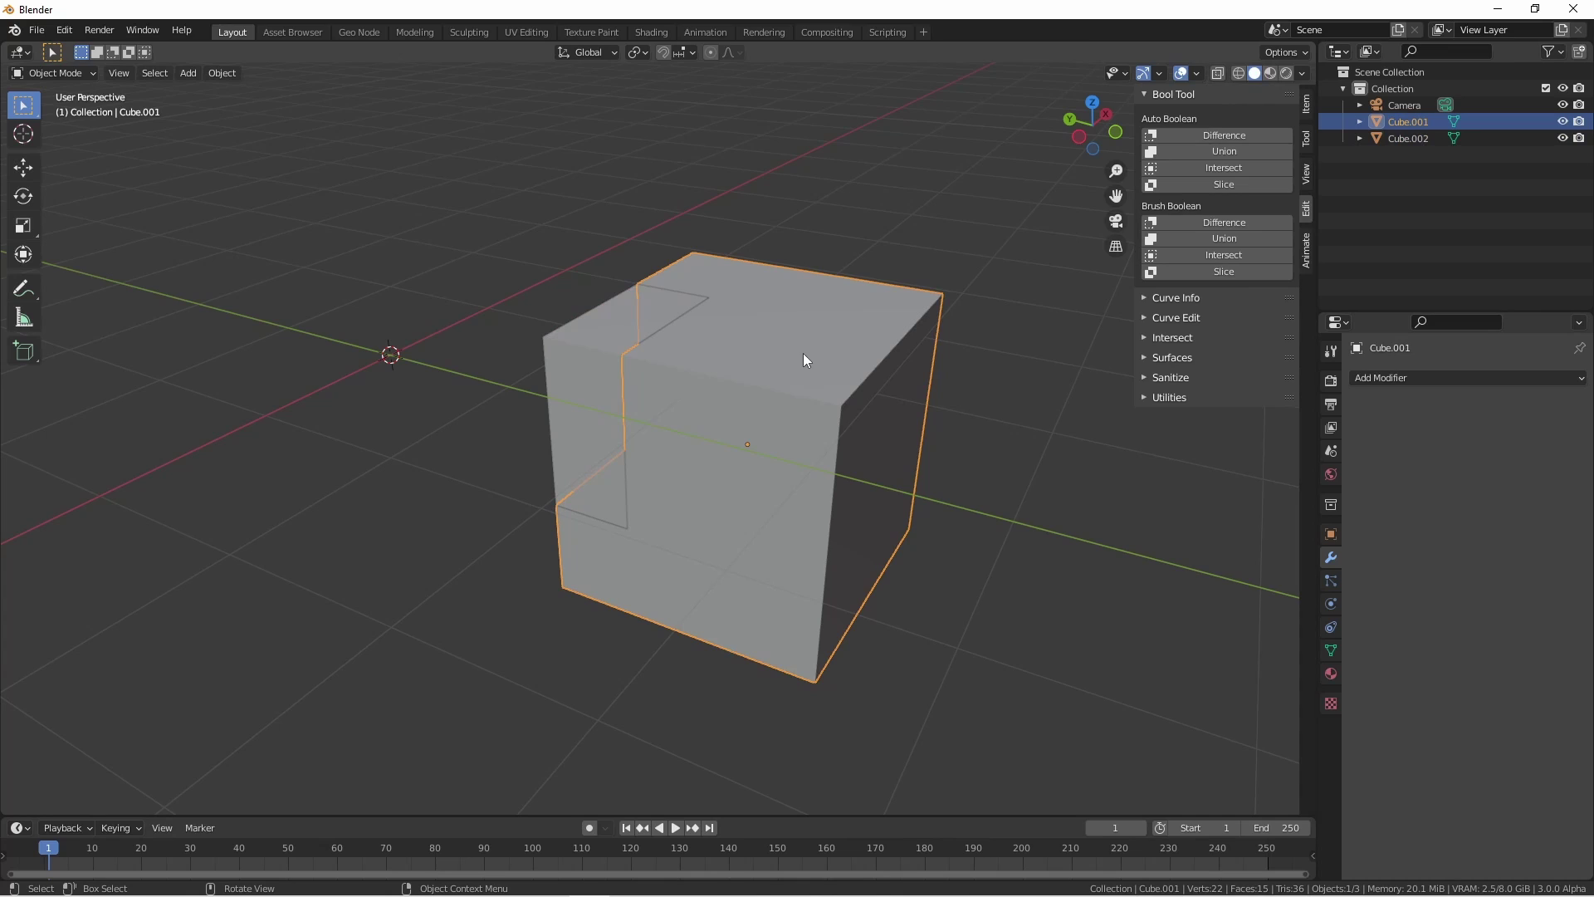
left_click(581, 340)
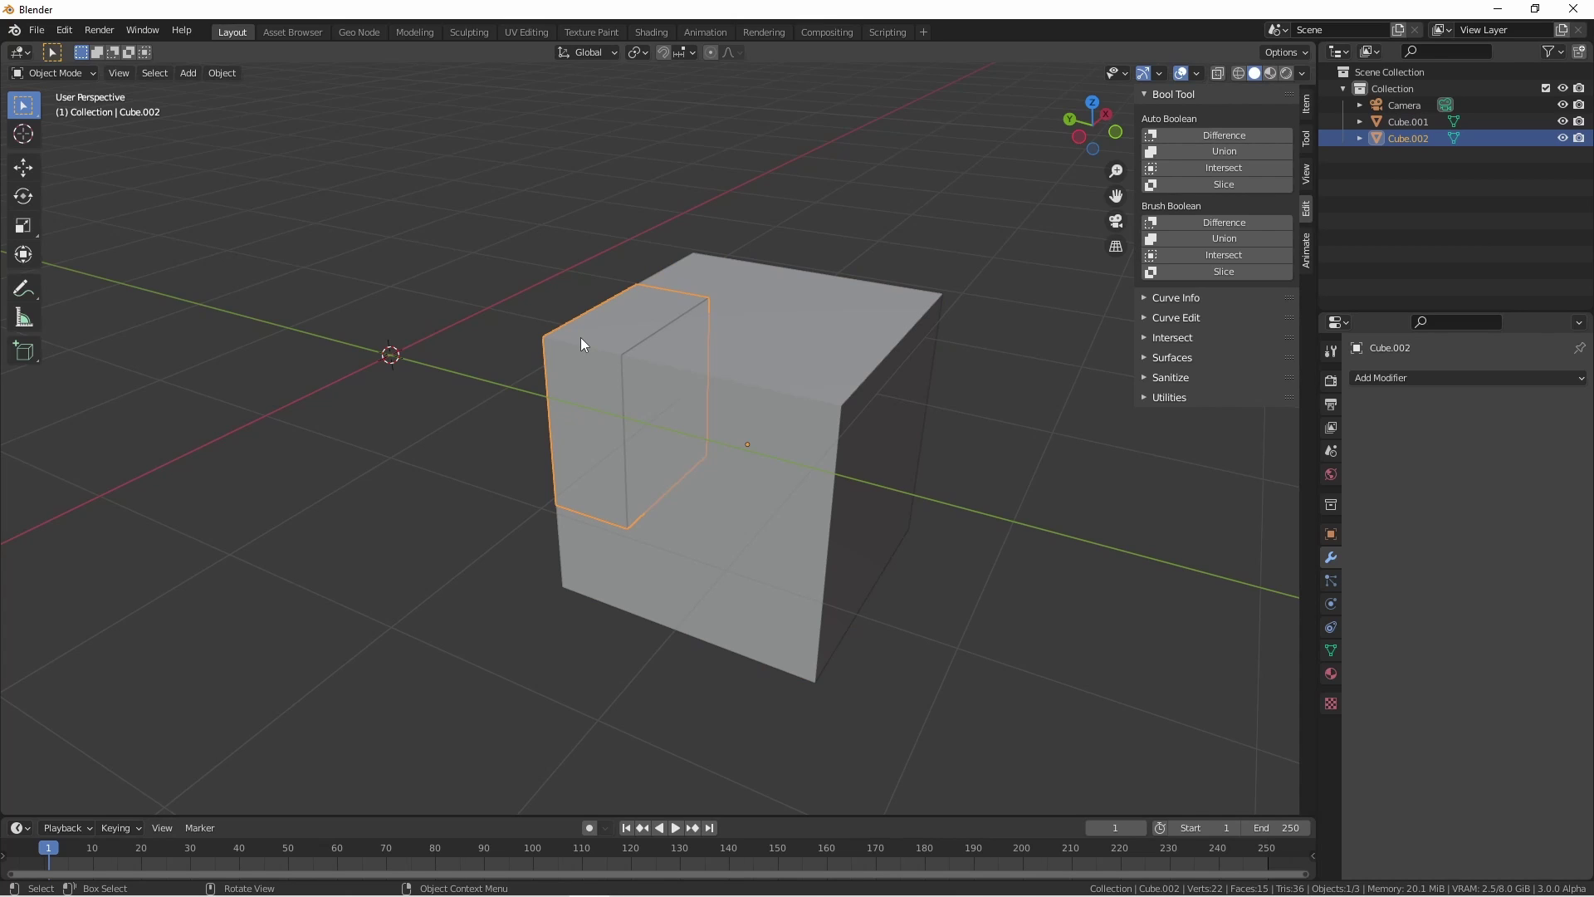
key("alt+a")
middle_click_drag(580, 337, 924, 237)
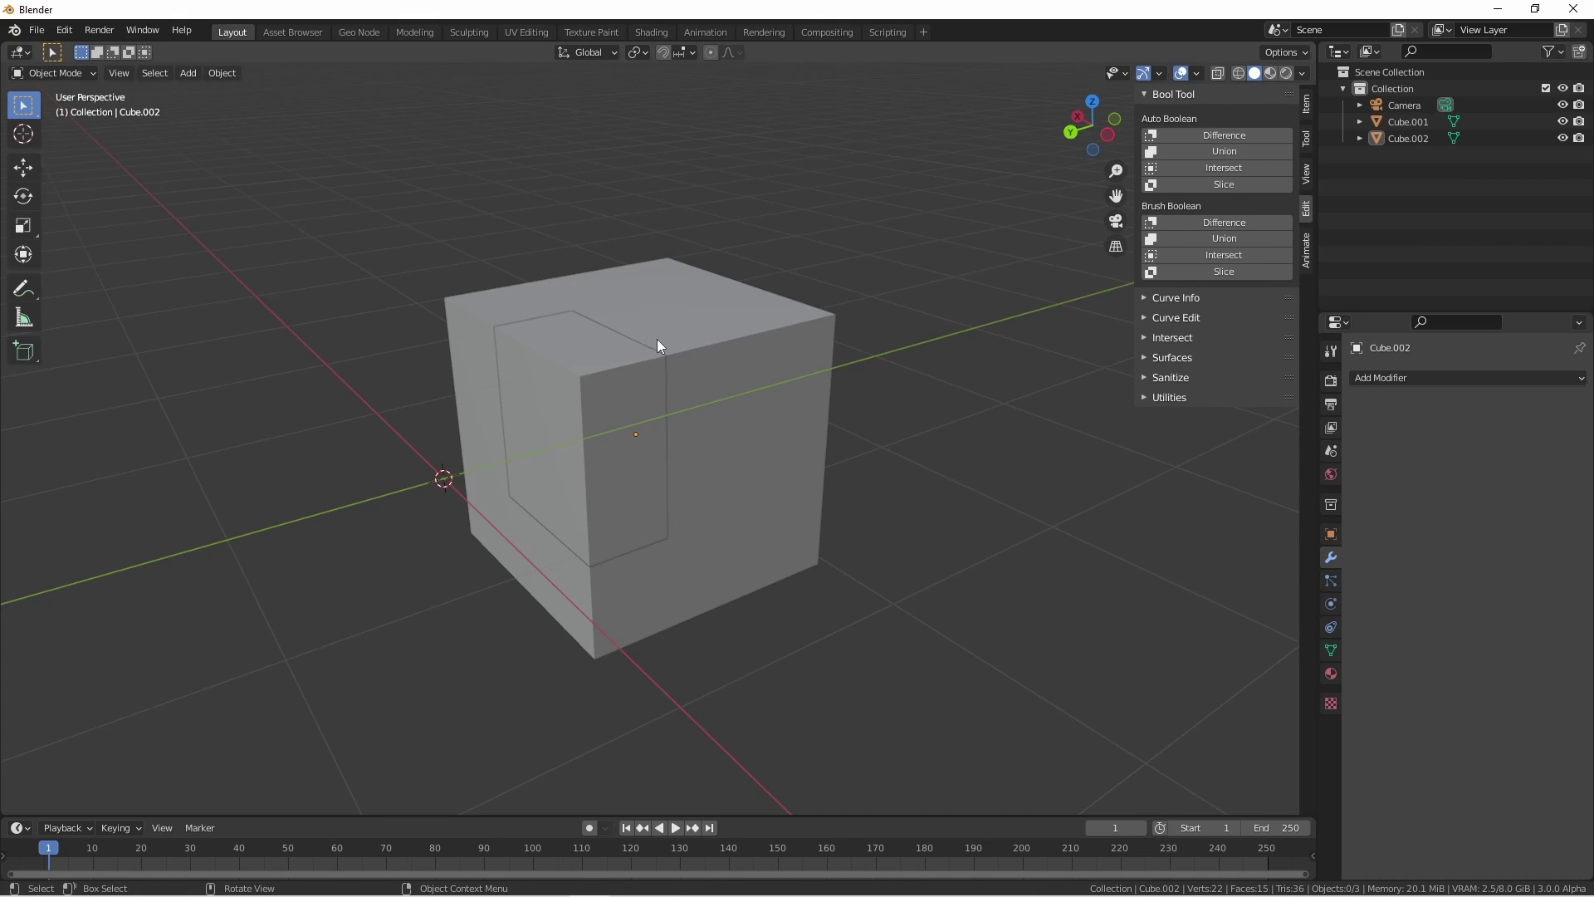
left_click(569, 395)
key("g")
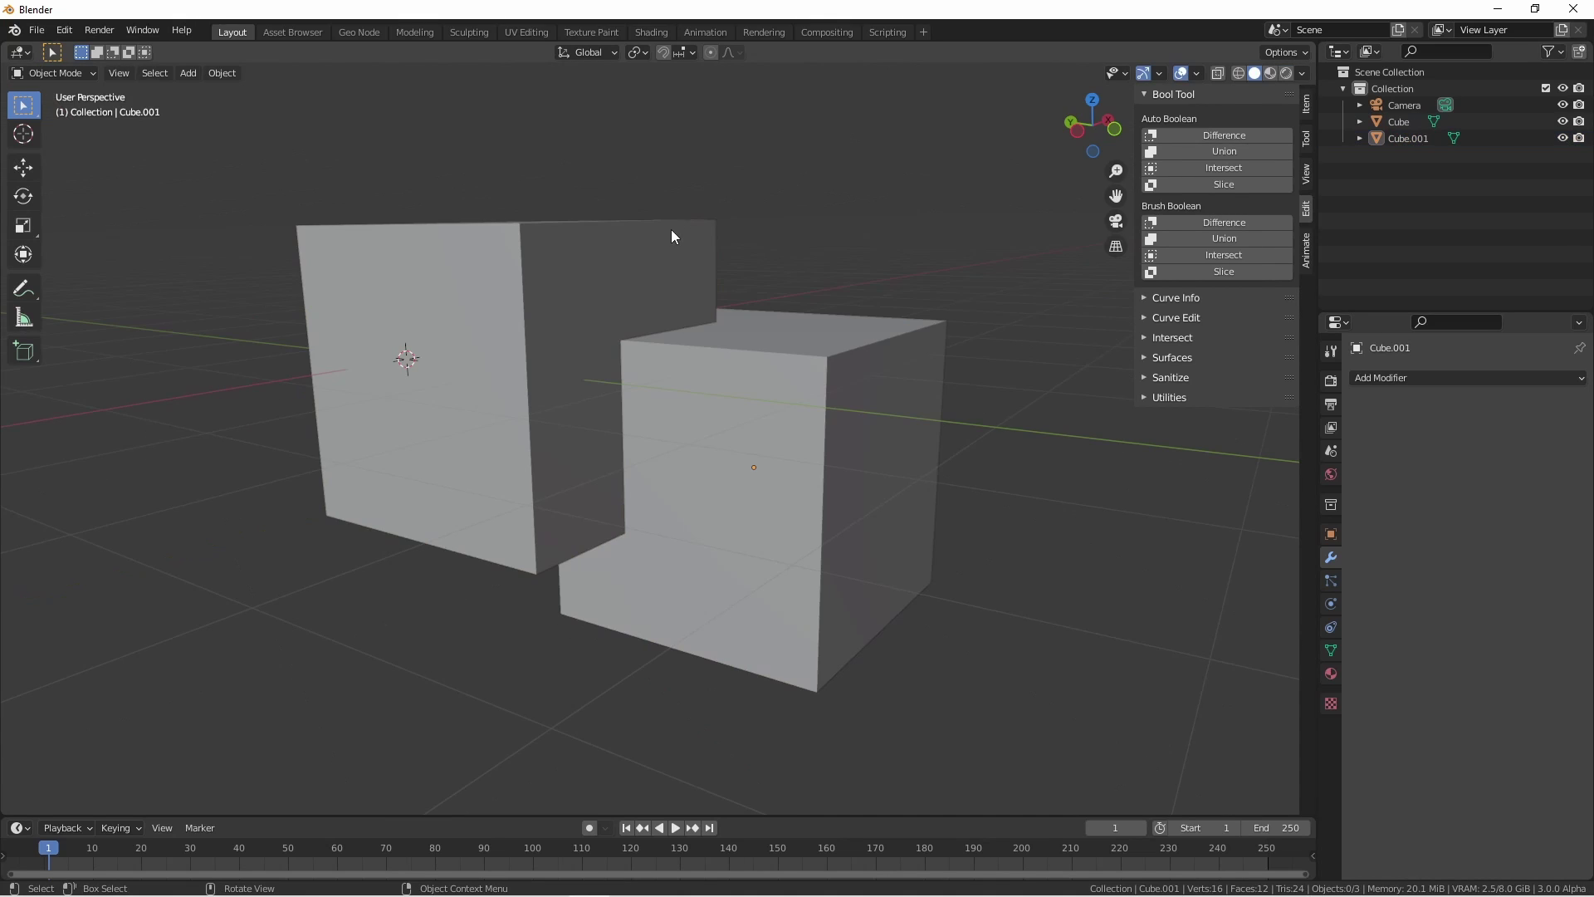
Step: Select Cube and Cube.001 as the active object, and apply a Brush Boolean Difference
left_click(671, 230)
left_click(818, 330, "shift")
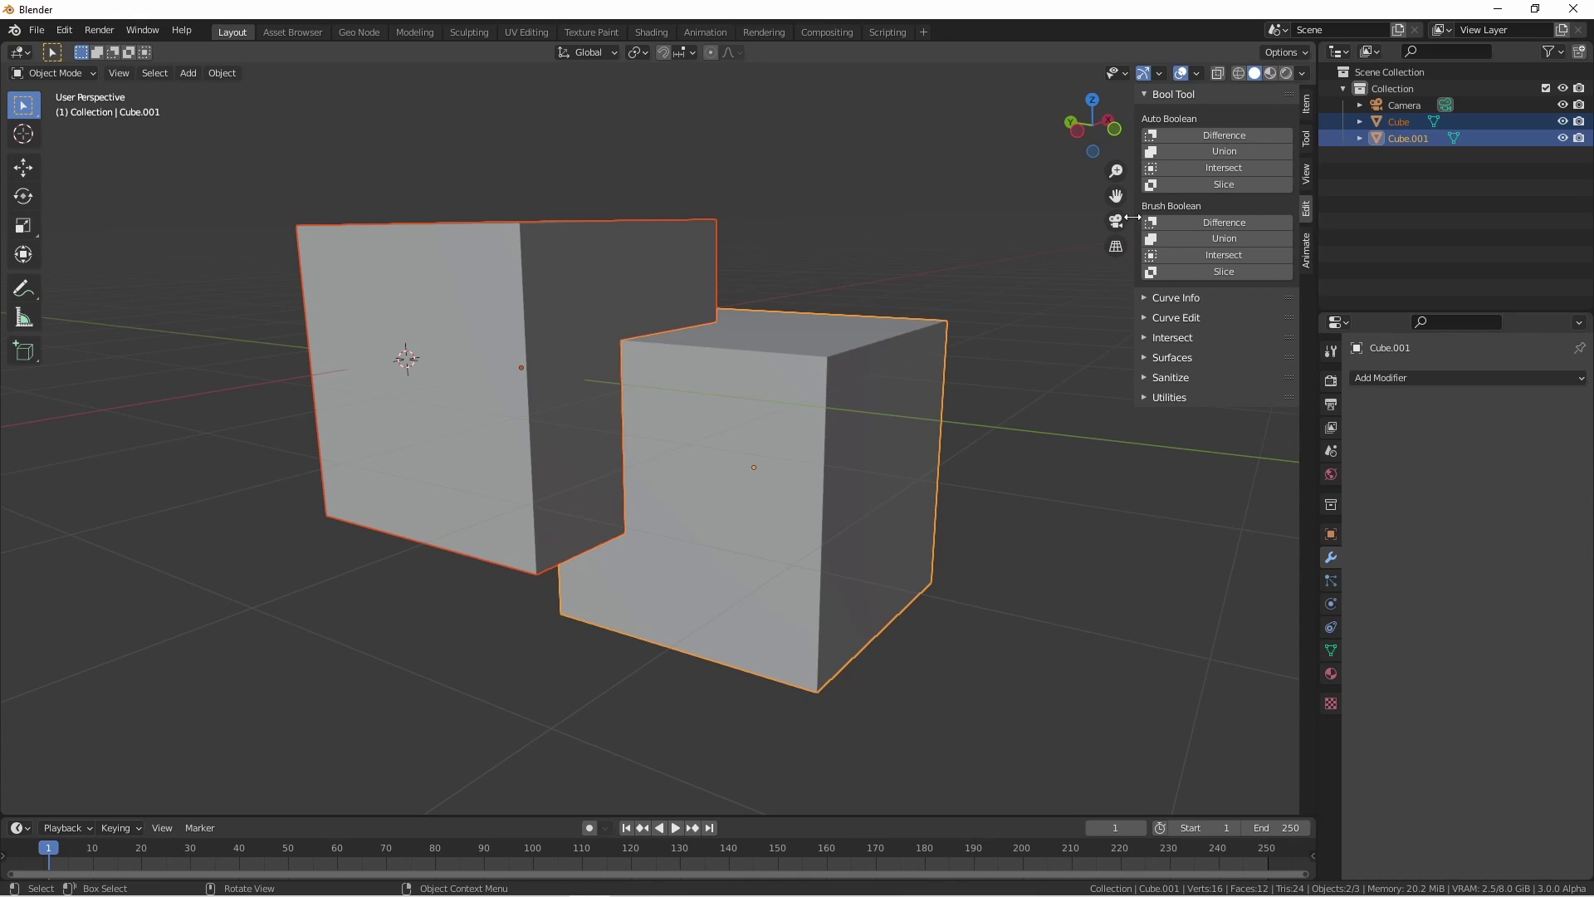
left_click(1187, 221)
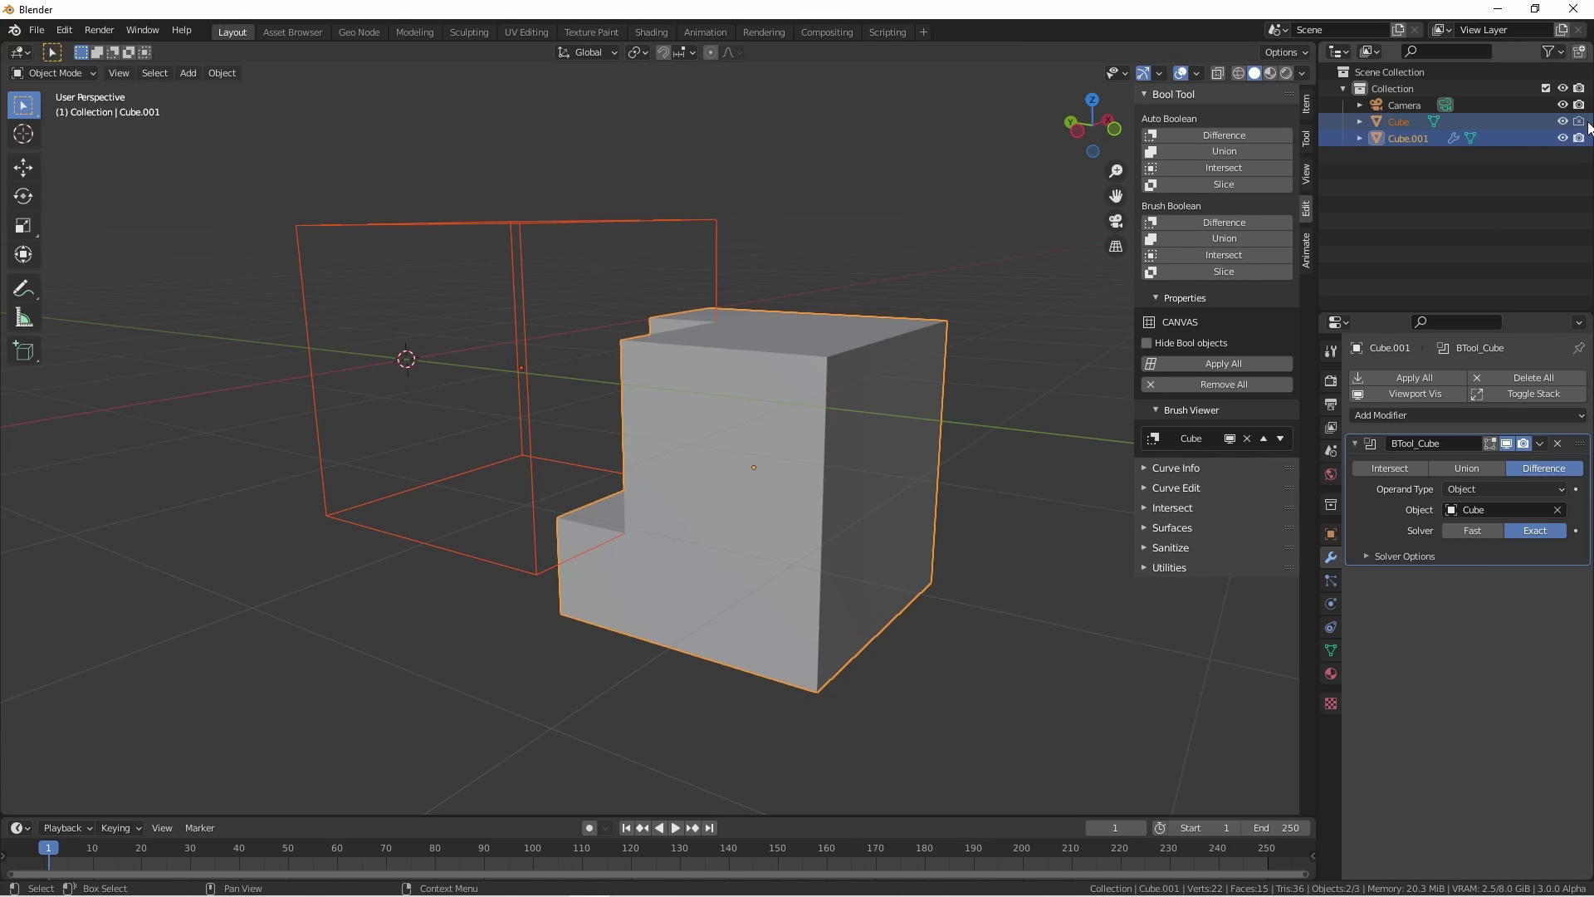
Step: Move the wireframe brush Cube along the Y axis, deeper into Cube.001
middle_click_drag(515, 312, 649, 331)
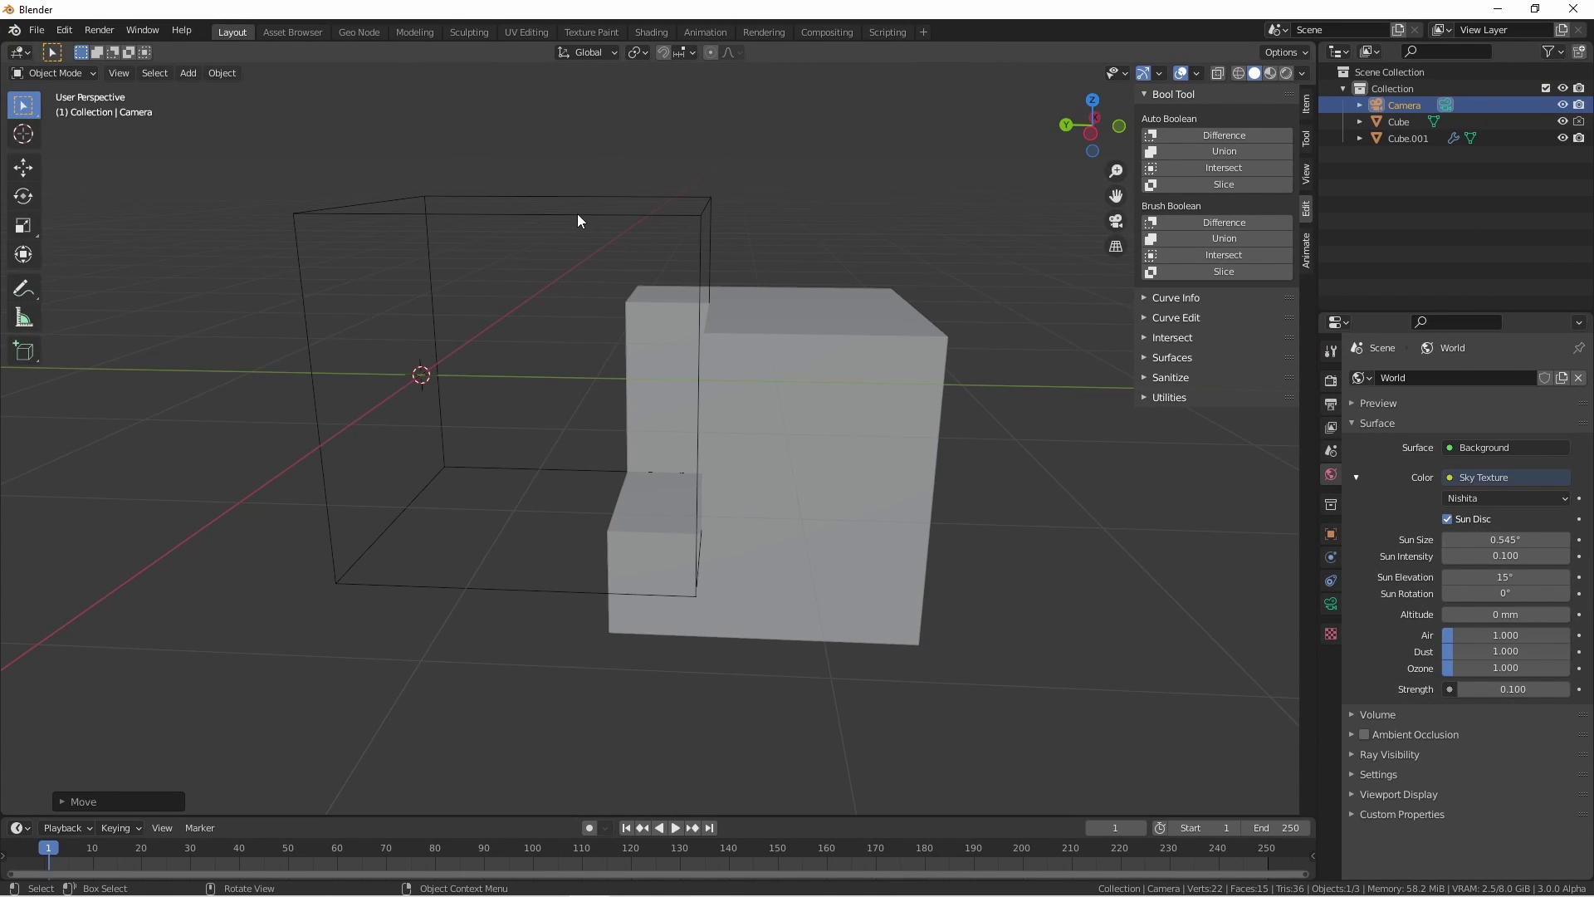
left_click(578, 220)
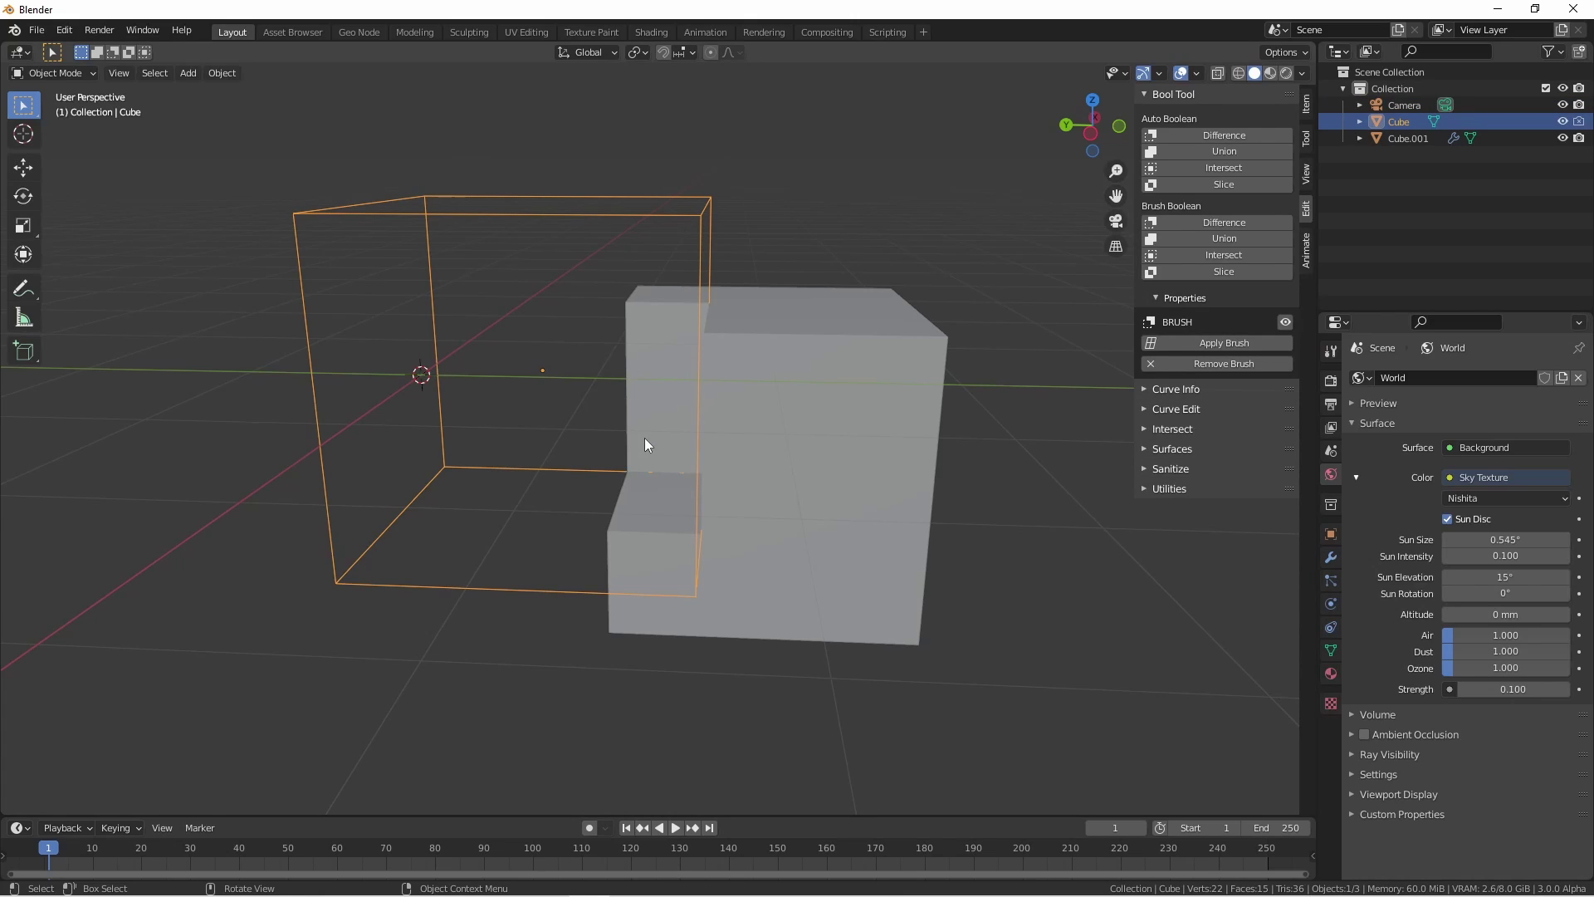
key("g")
key("y")
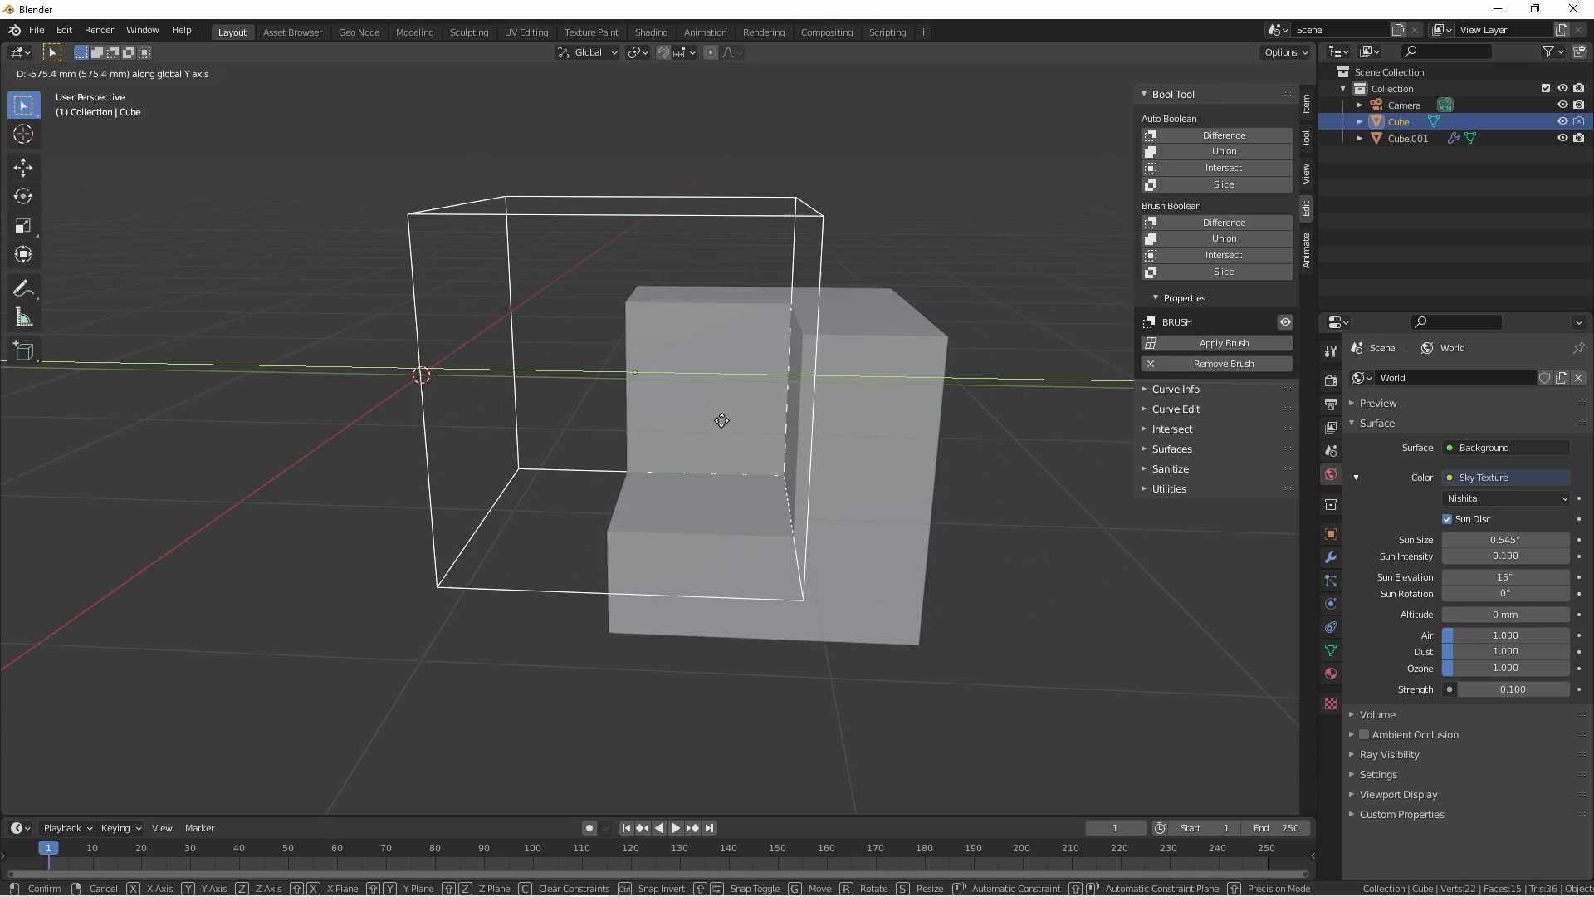
left_click(762, 427)
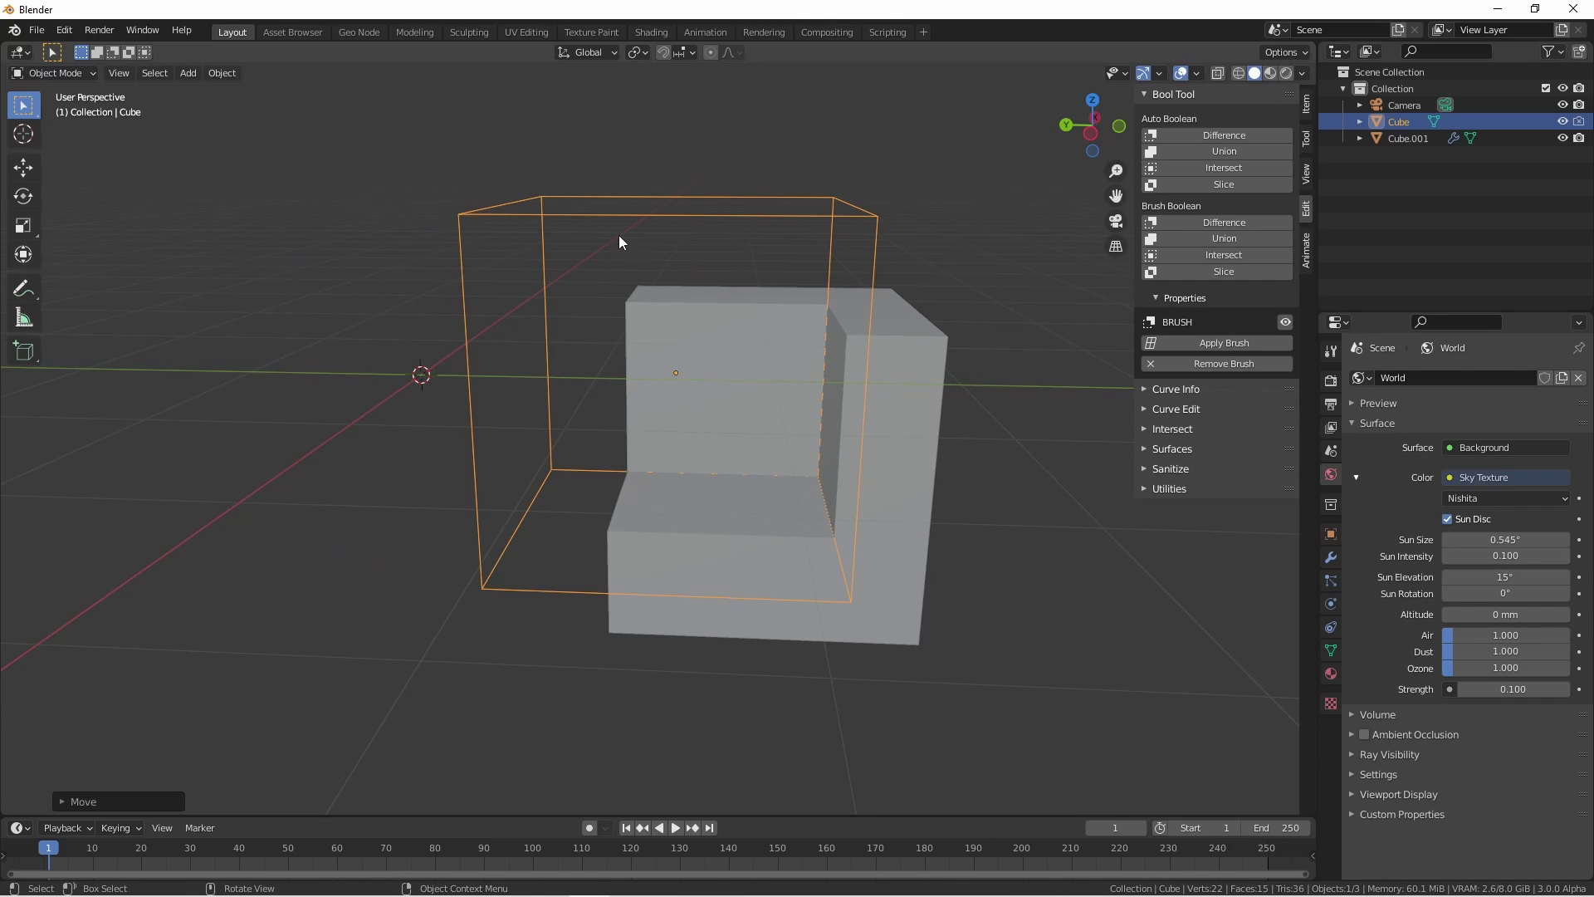
Step: In Edit Mode, add two loop cuts across the brush Cube and extrude part of its underside upward to reshape the cut
key("Tab")
key("ctrl+r")
left_click(742, 217)
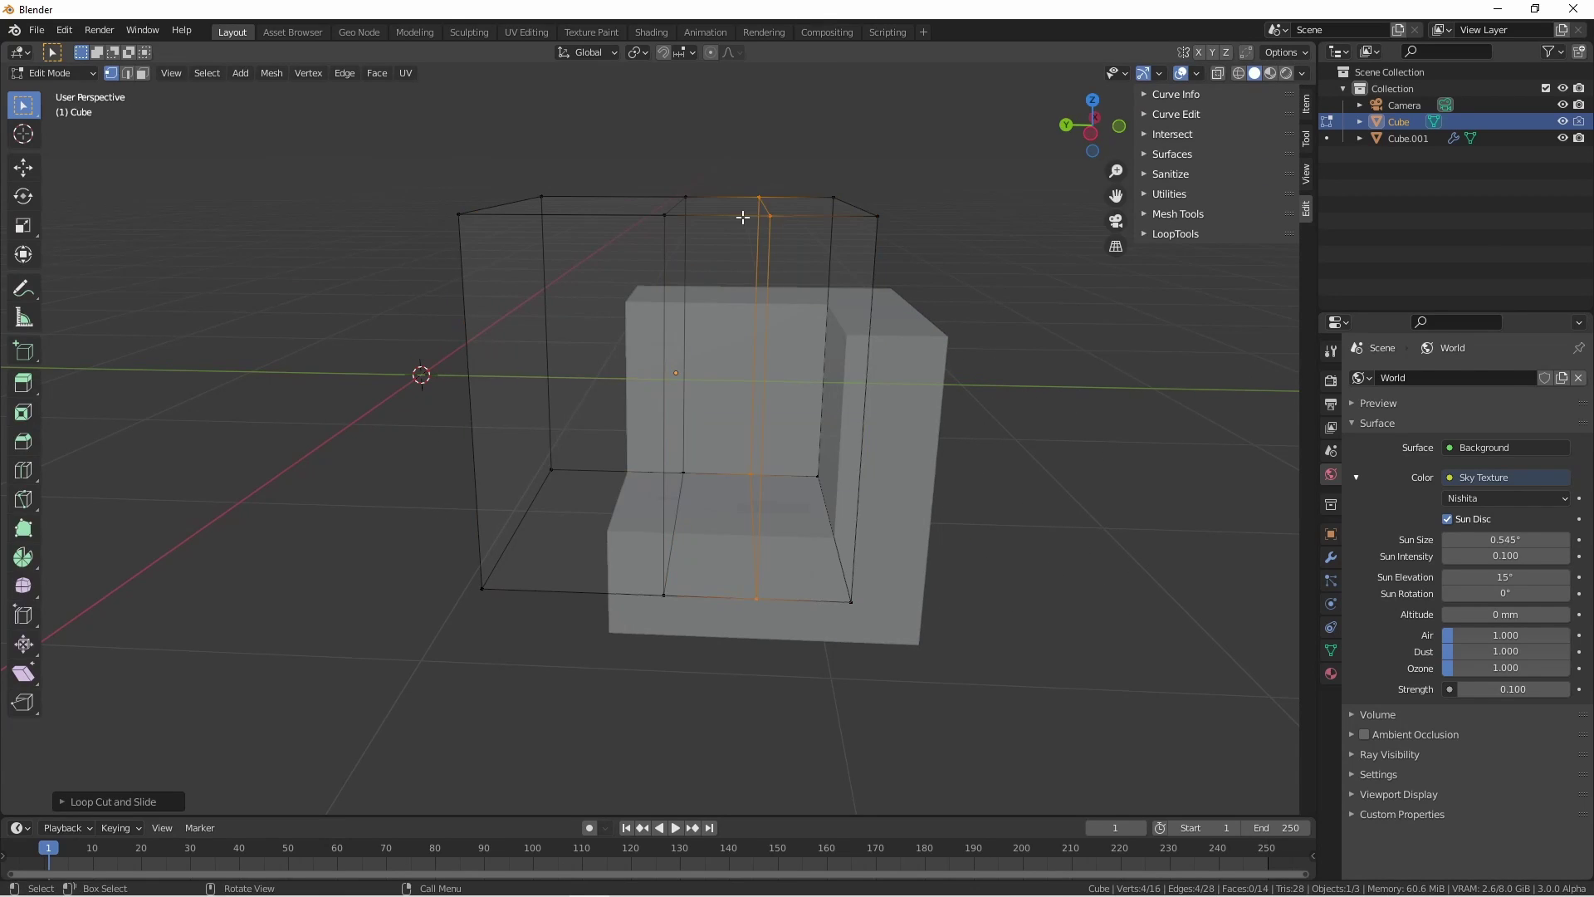
left_click(766, 454)
left_click_drag(23, 383, 83, 413)
left_click_drag(713, 586, 712, 415)
middle_click_drag(712, 415, 759, 490)
key("3")
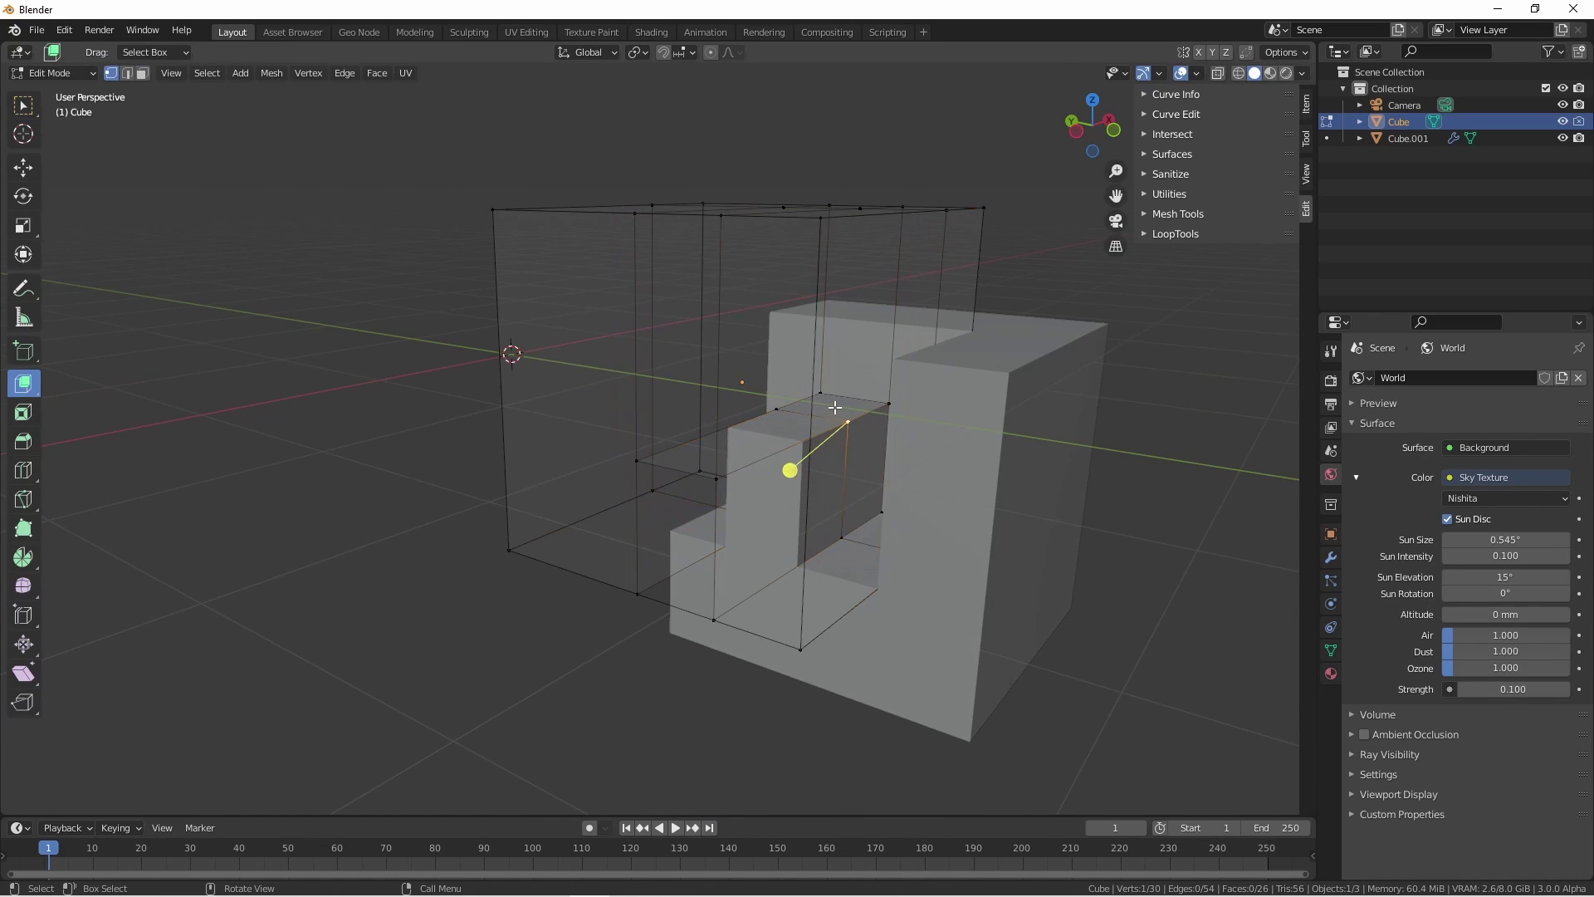
left_click(810, 406)
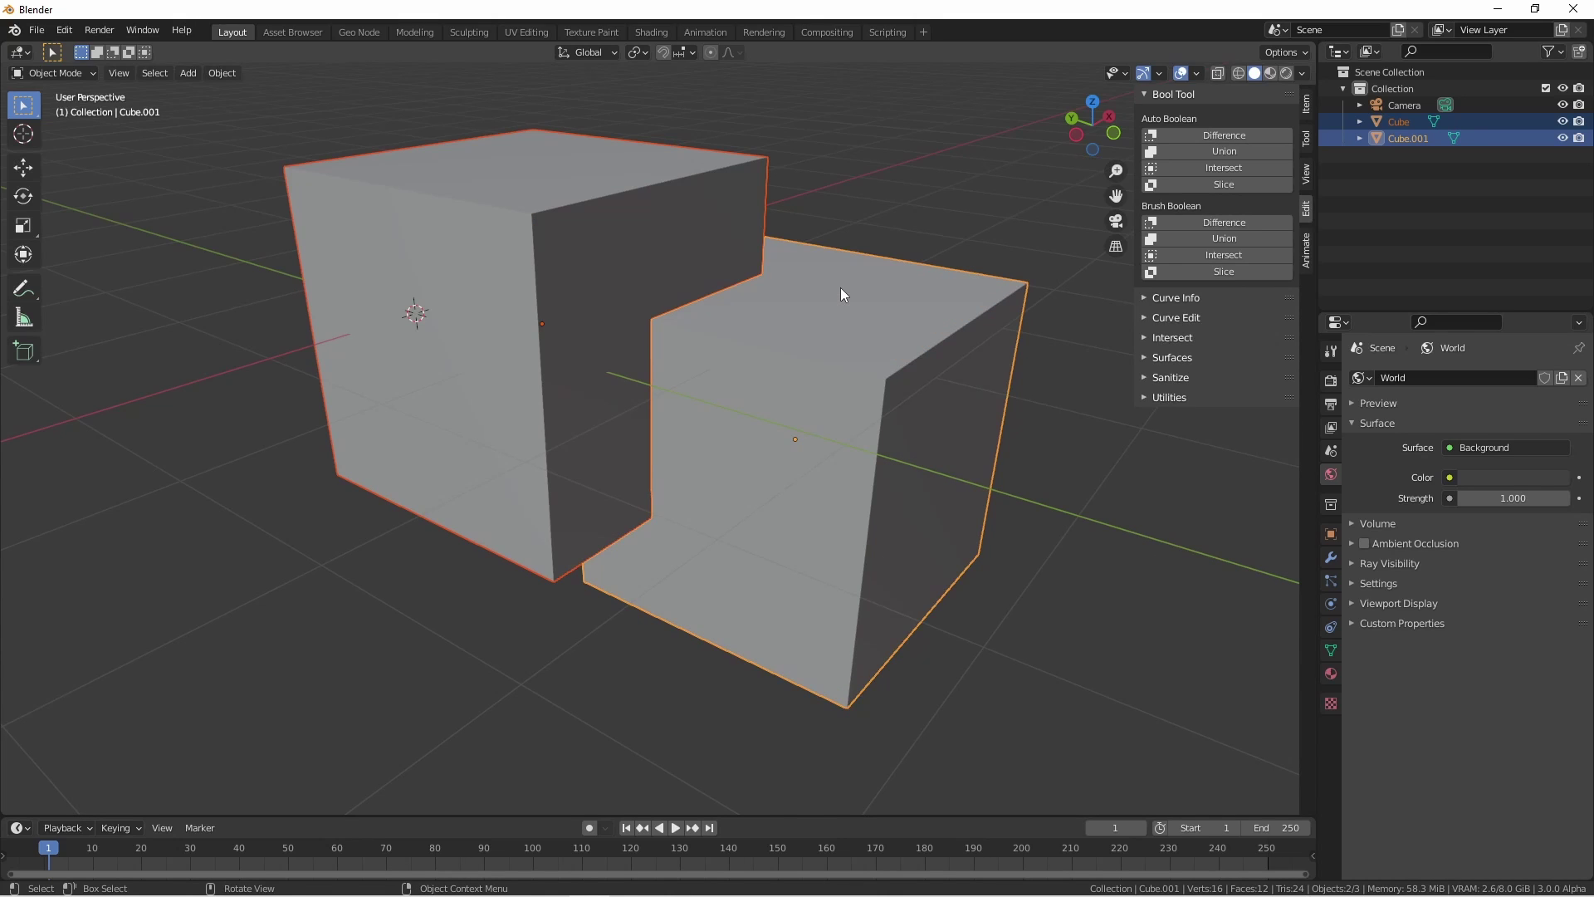
Step: Apply a Brush Boolean Slice to the two cubes, and try Remove All on the canvas, undoing the removal
key("ctrl+KP_Divide")
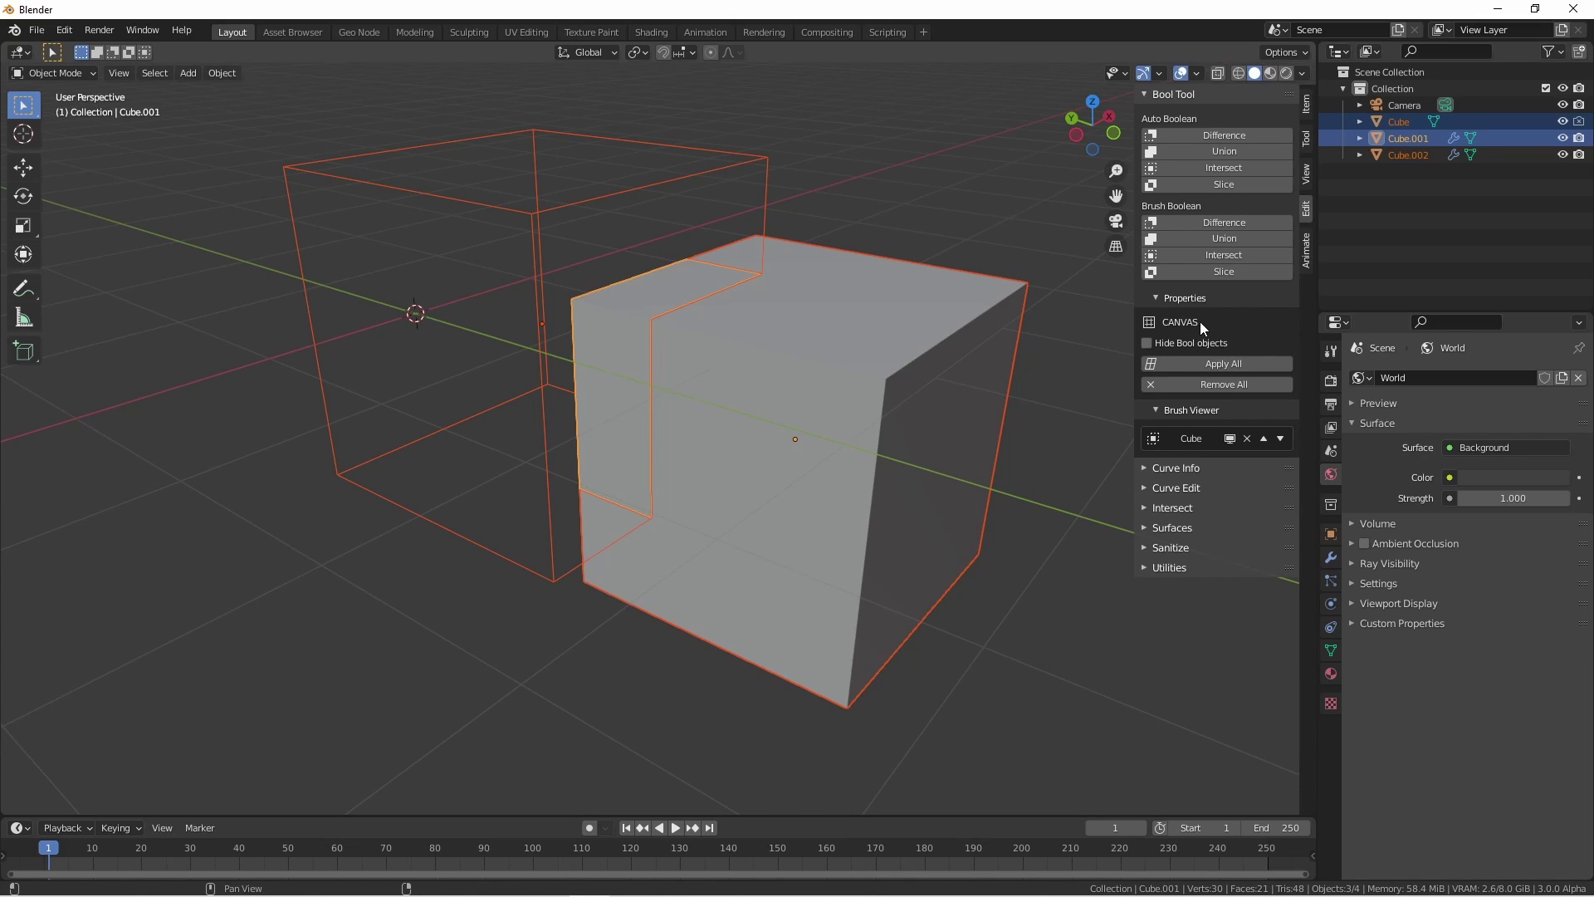
left_click(1186, 381)
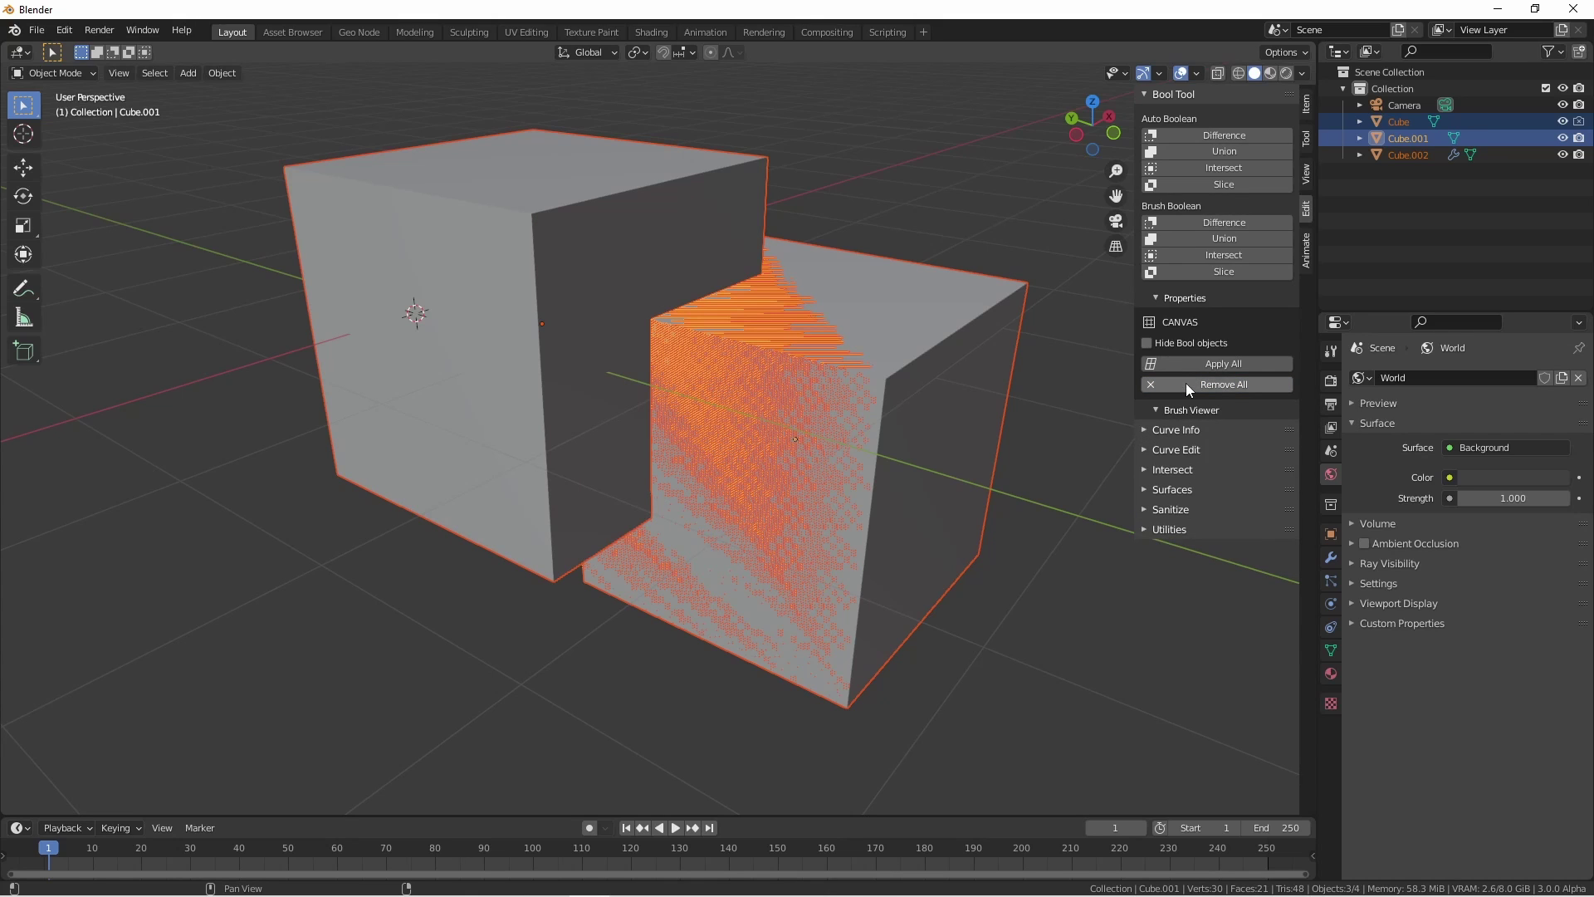
key("ctrl+z")
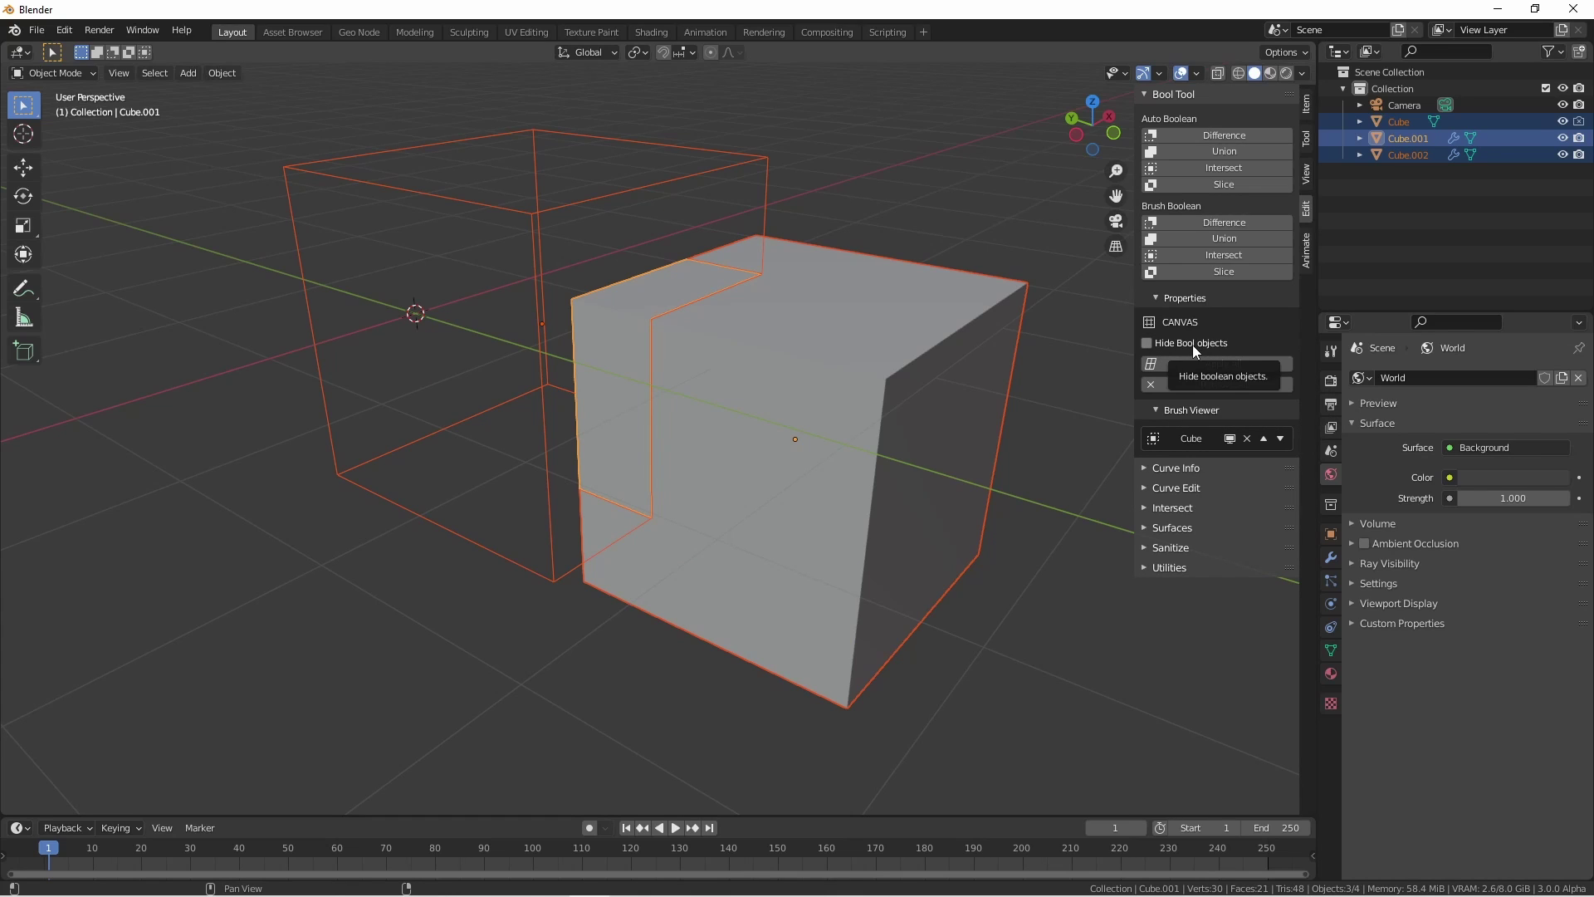
Step: Toggle Hide Bool objects on and back off for the canvas
left_click(1146, 343)
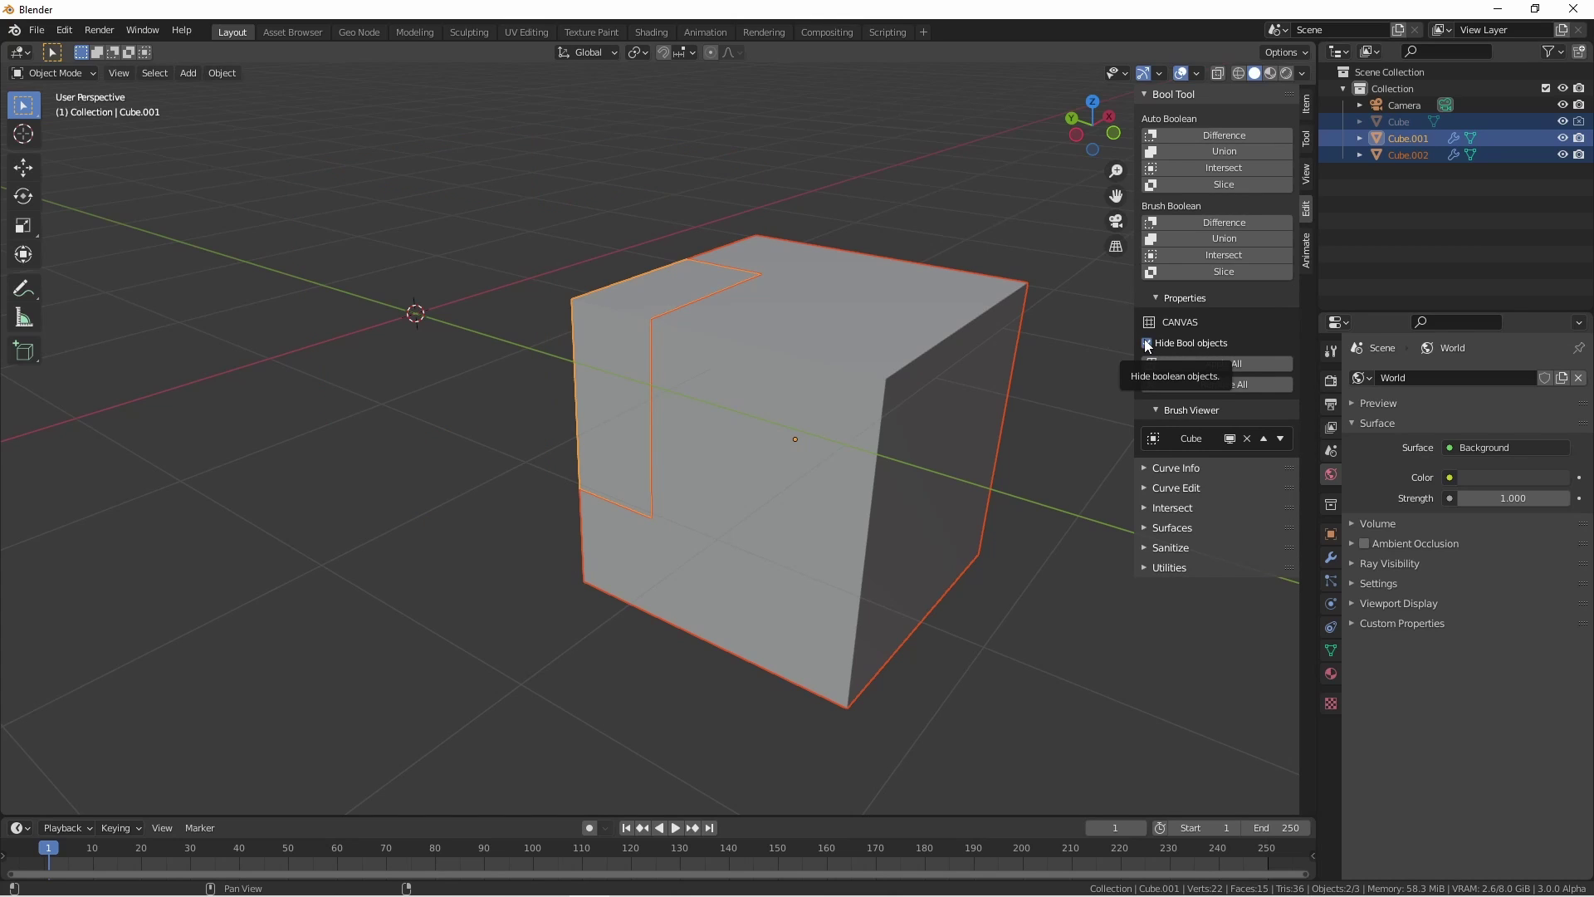
left_click(1147, 343)
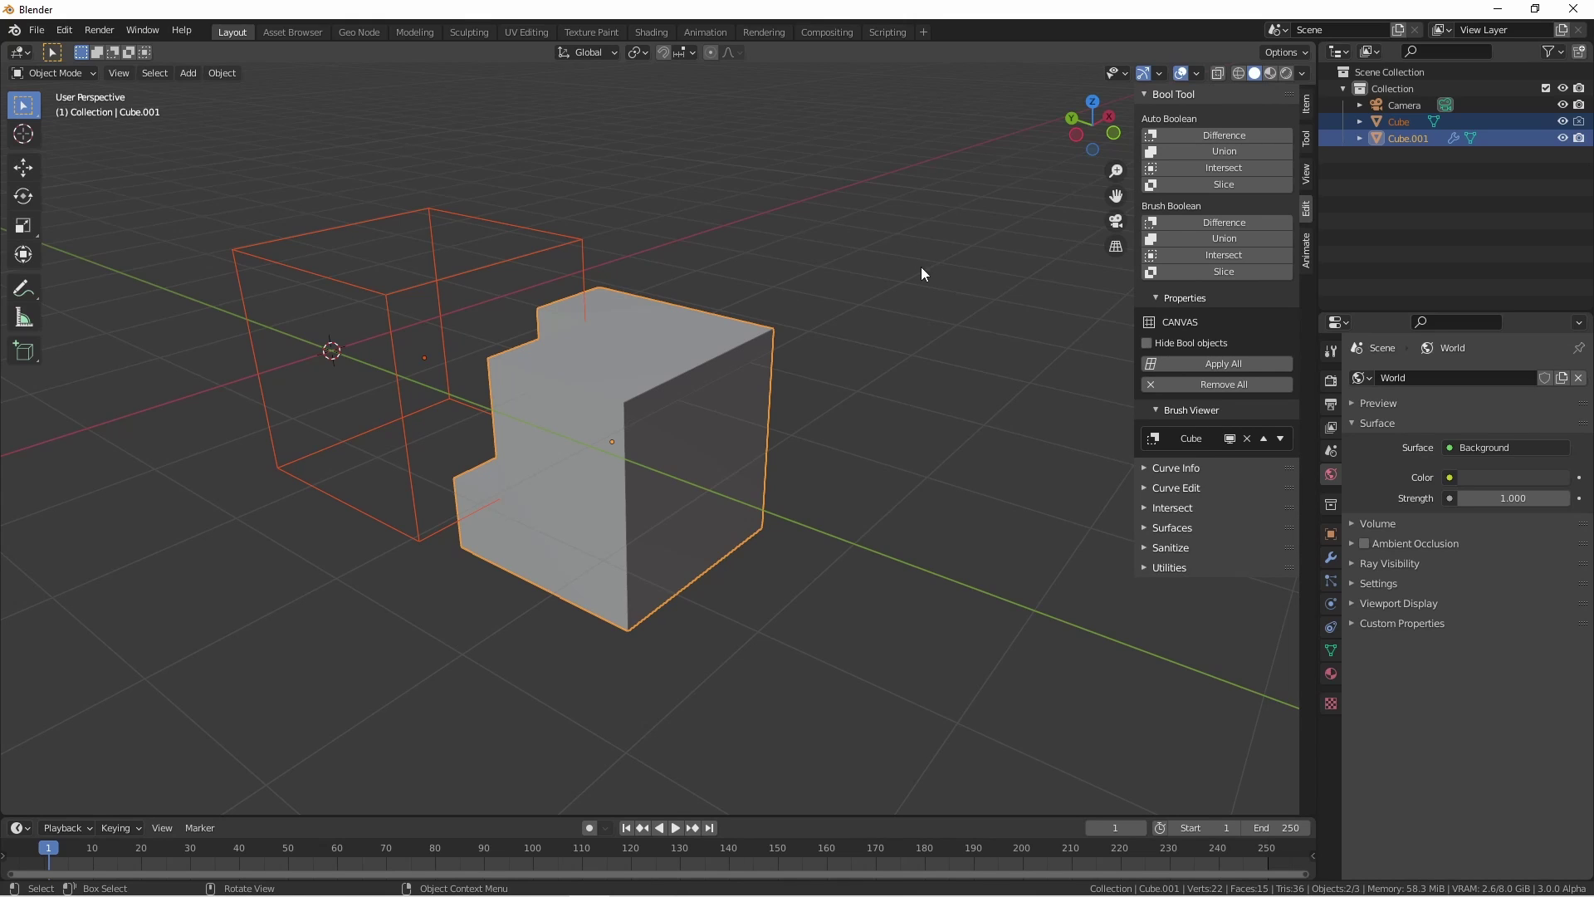
Step: Add an ico sphere and place it over the upper rear corner of Cube.001
middle_click_drag(932, 301, 832, 316, "shift")
key("shift+a")
mouse_move(879, 294)
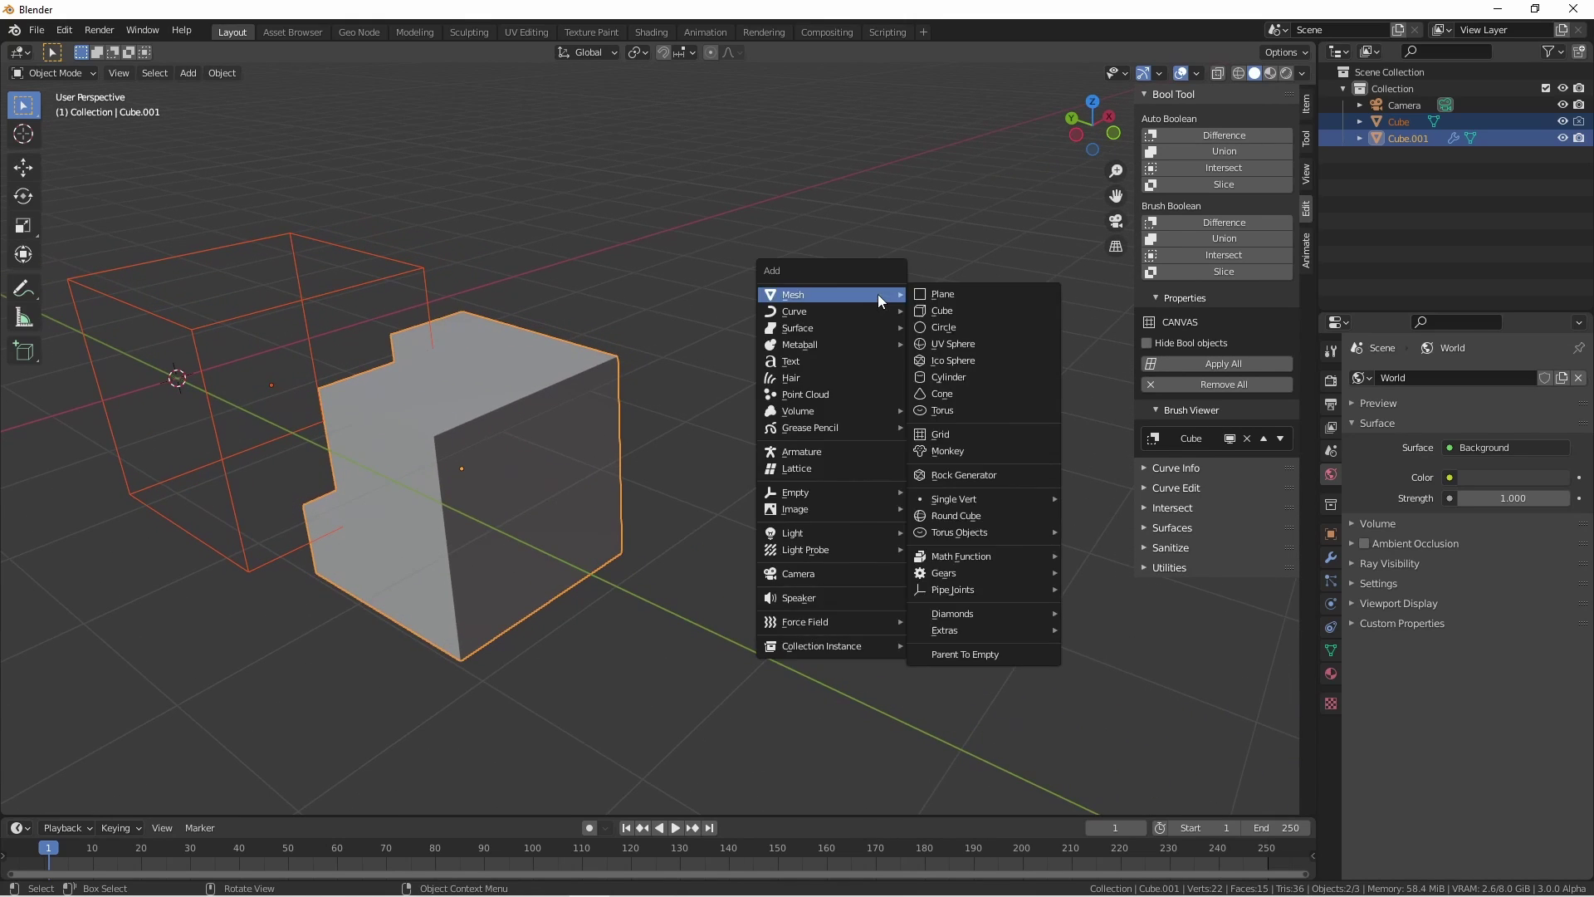
left_click(1007, 361)
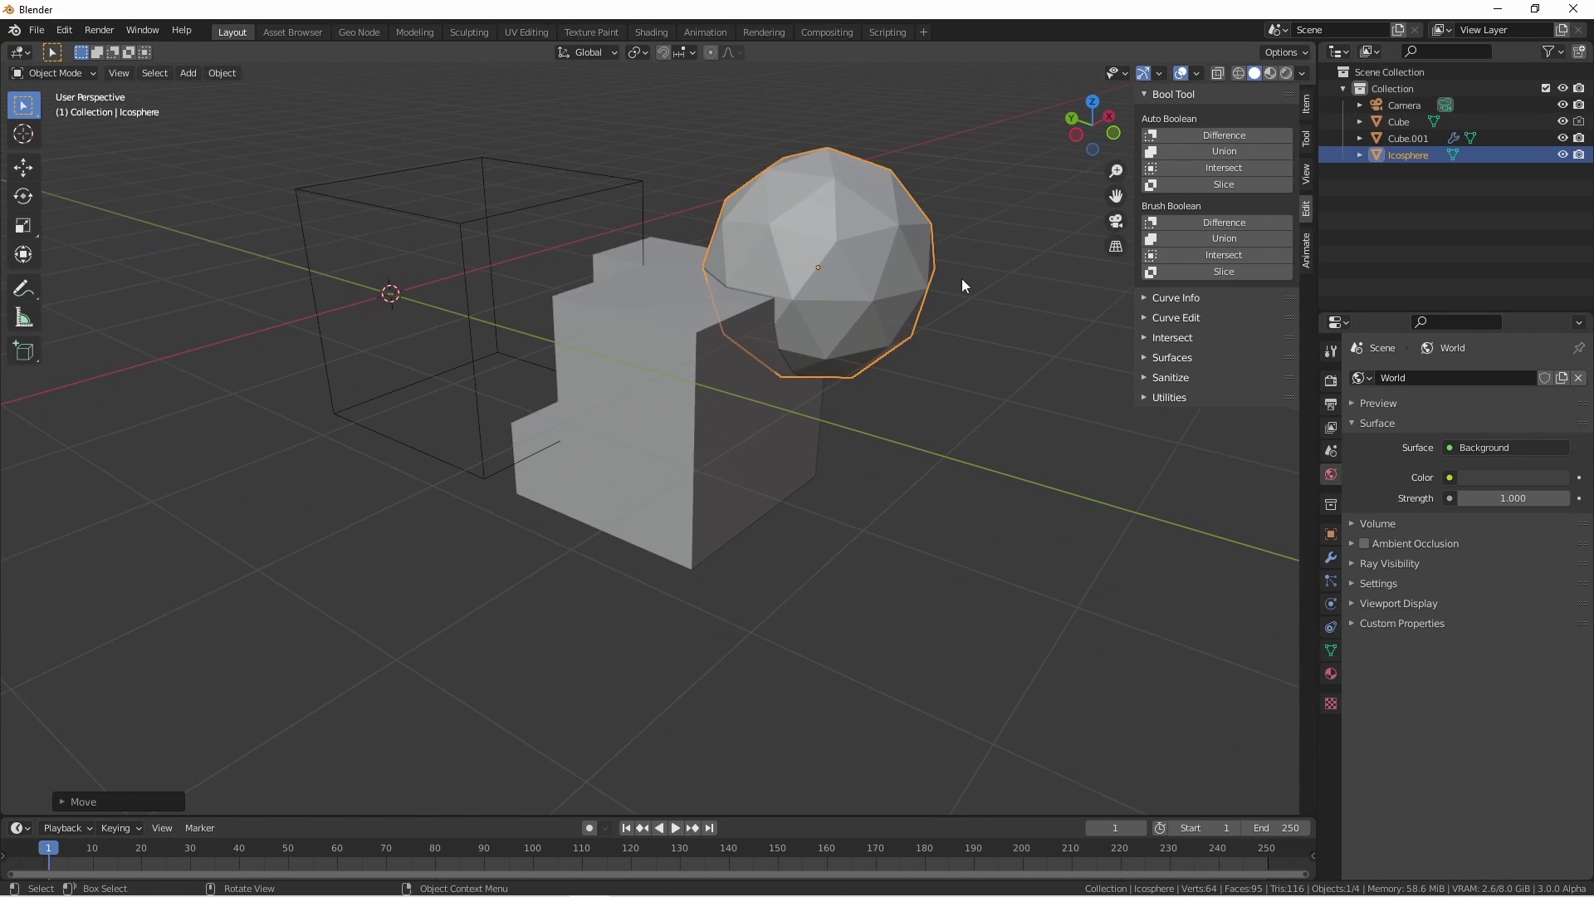
Step: Subtract the ico sphere from Cube.001 with a Brush Boolean Difference and inspect the cut
left_click(689, 492, "shift")
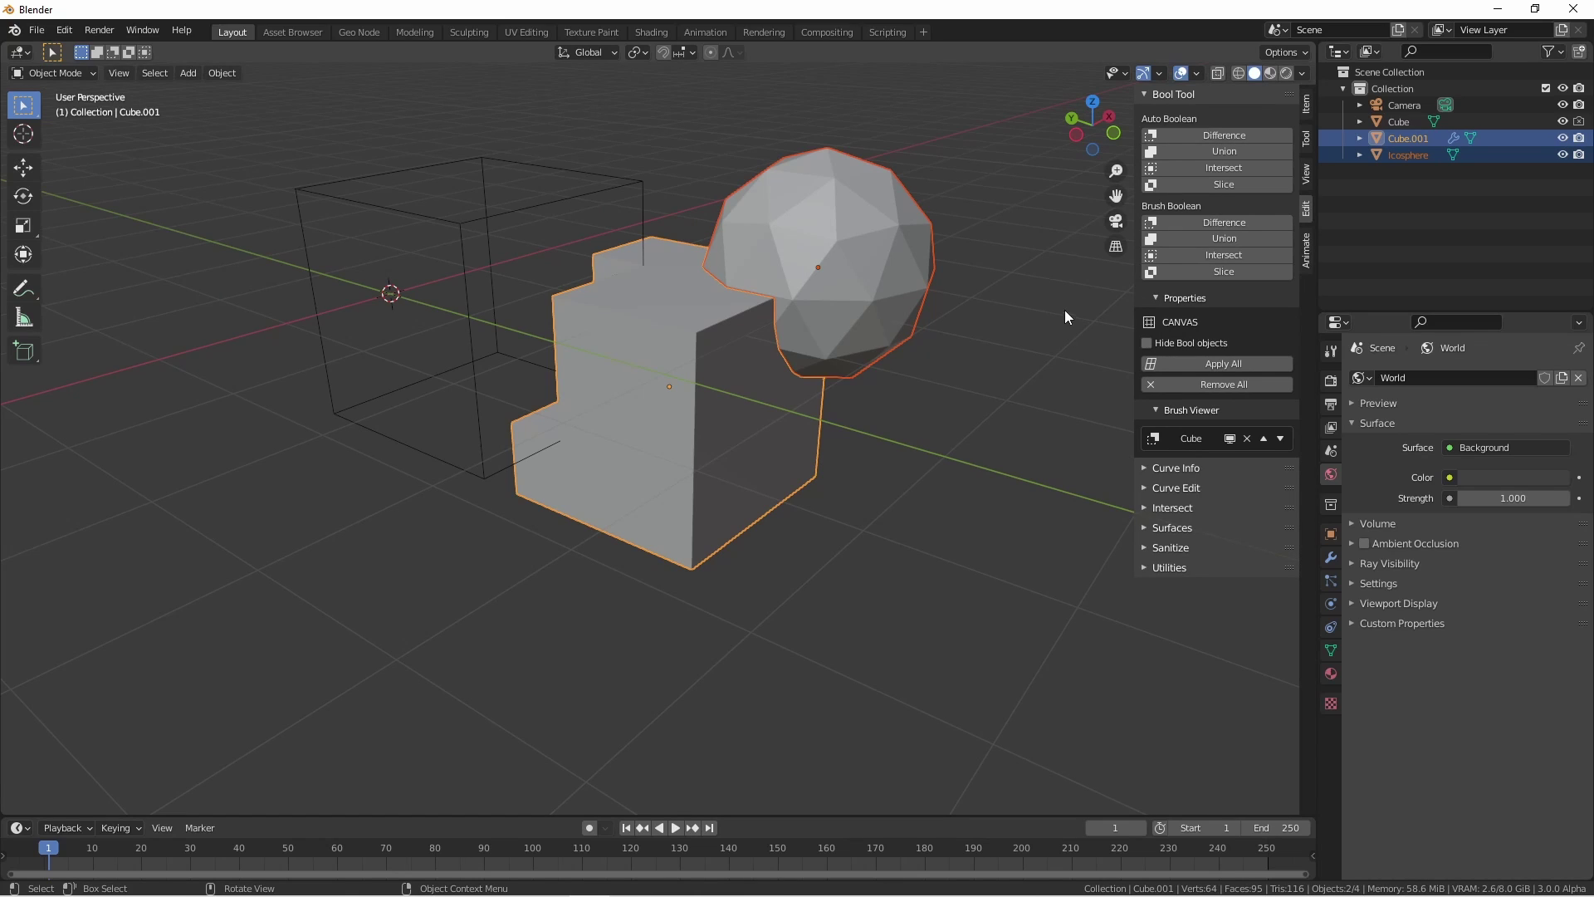
left_click(1191, 223)
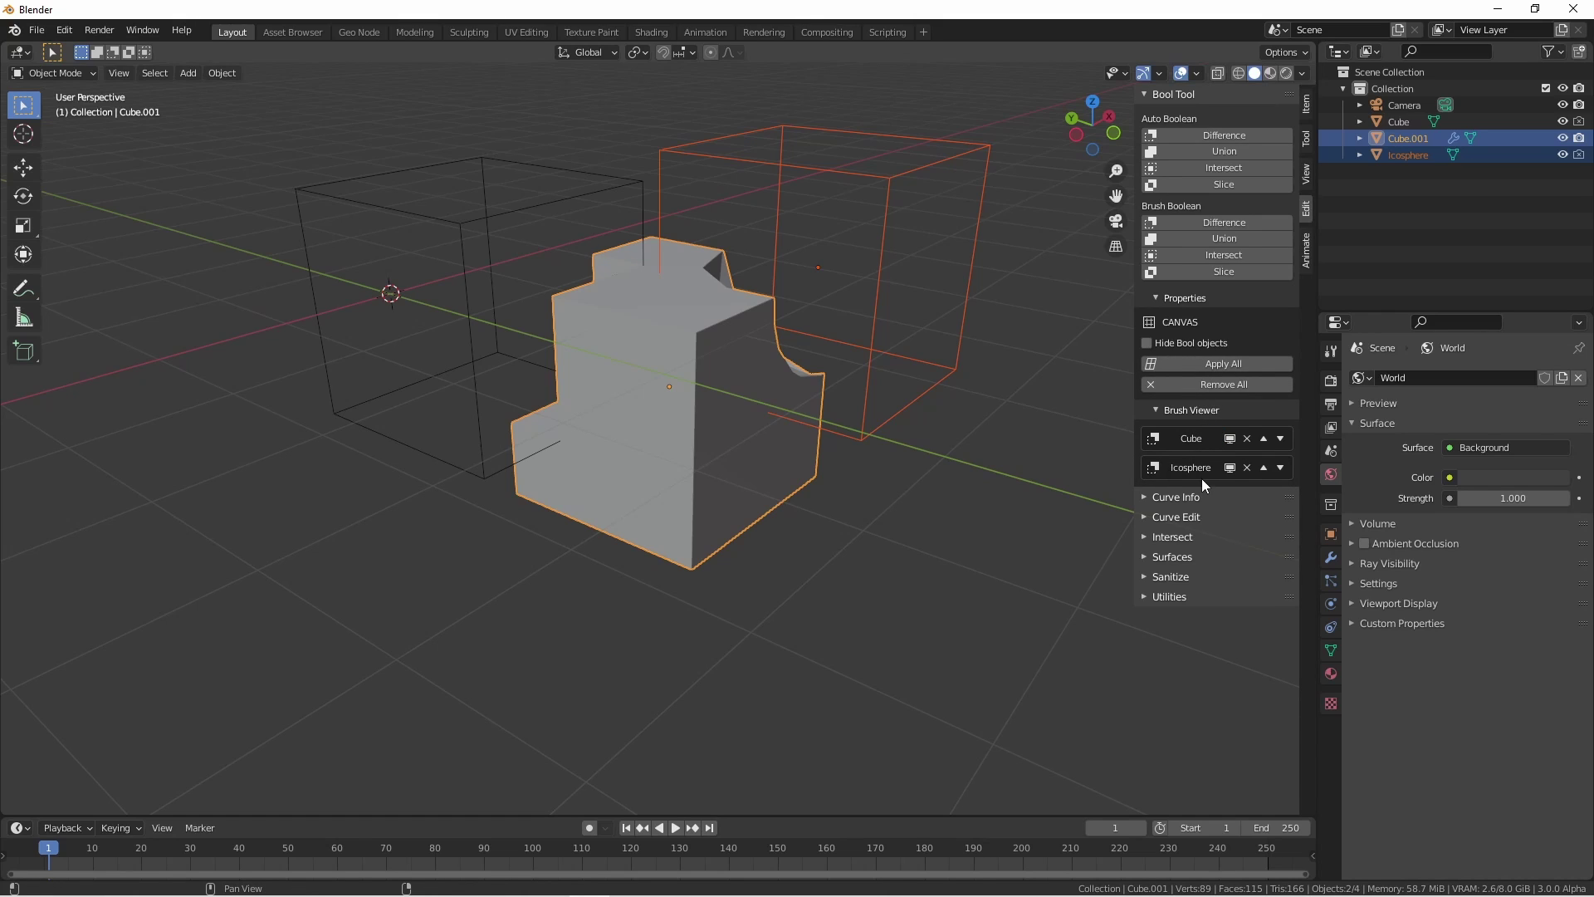
middle_click_drag(763, 337, 884, 432)
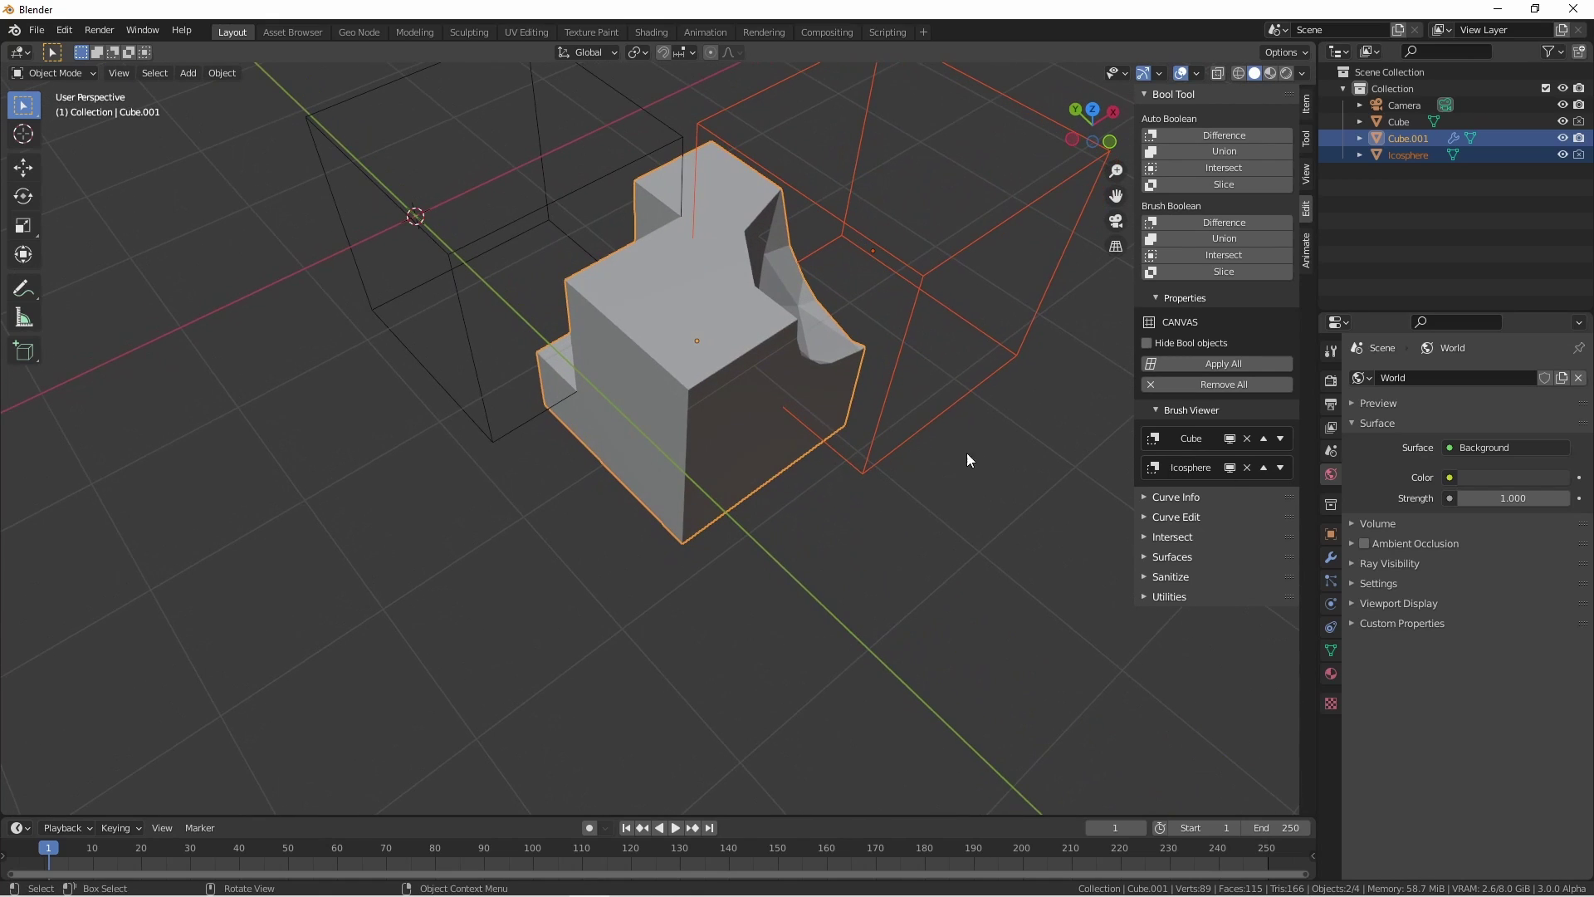